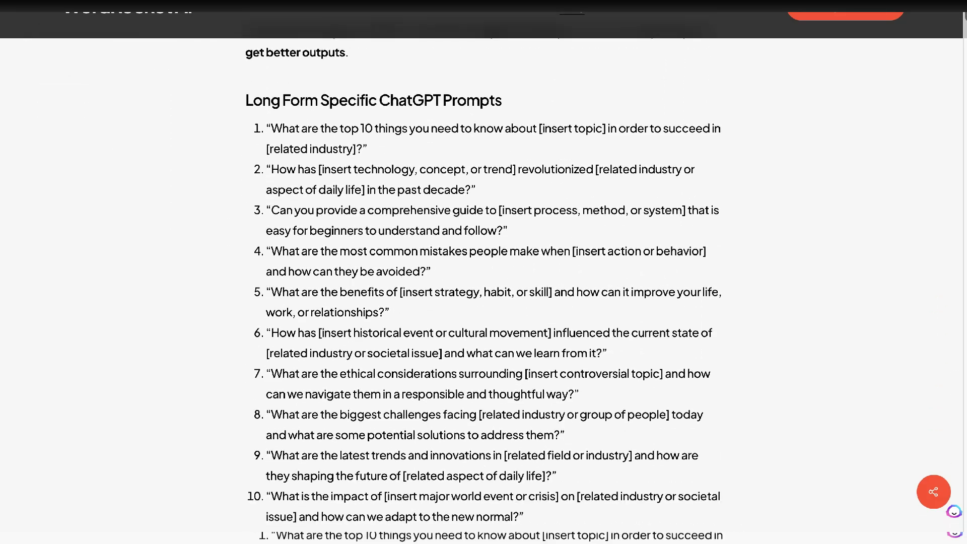
Step: Scroll the blog post past the Long Form prompts to the Short Form and Keyword Research lists
scroll(484, 287, down, 14)
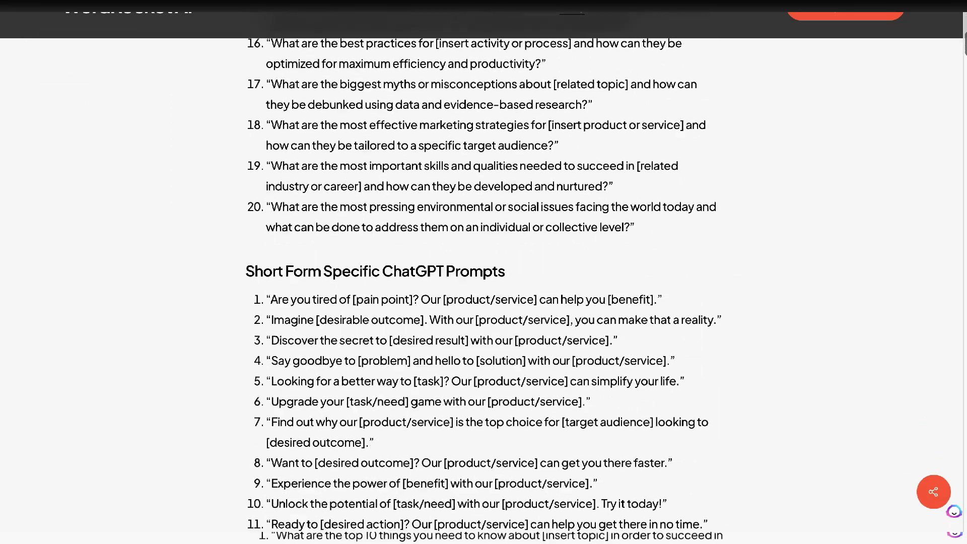
scroll(484, 287, down, 10)
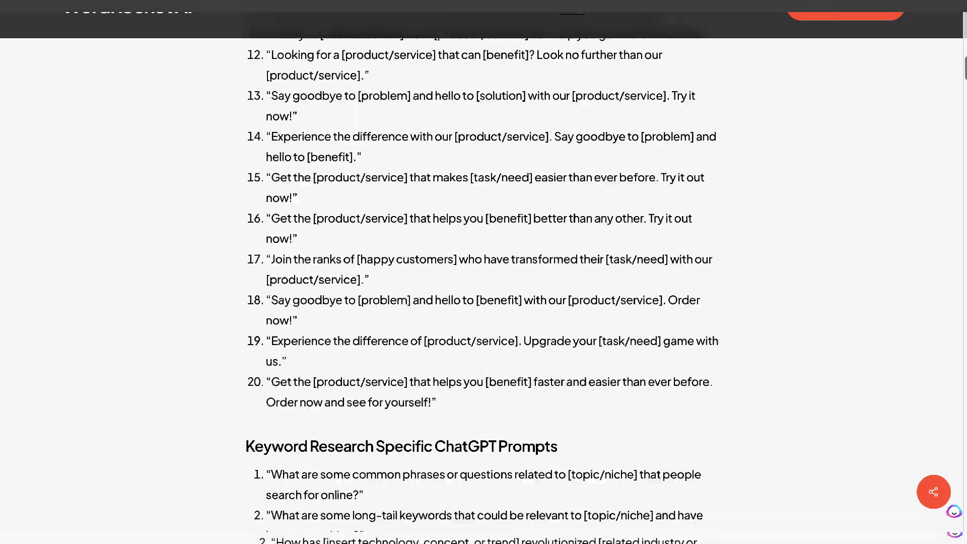
scroll(484, 287, down, 5)
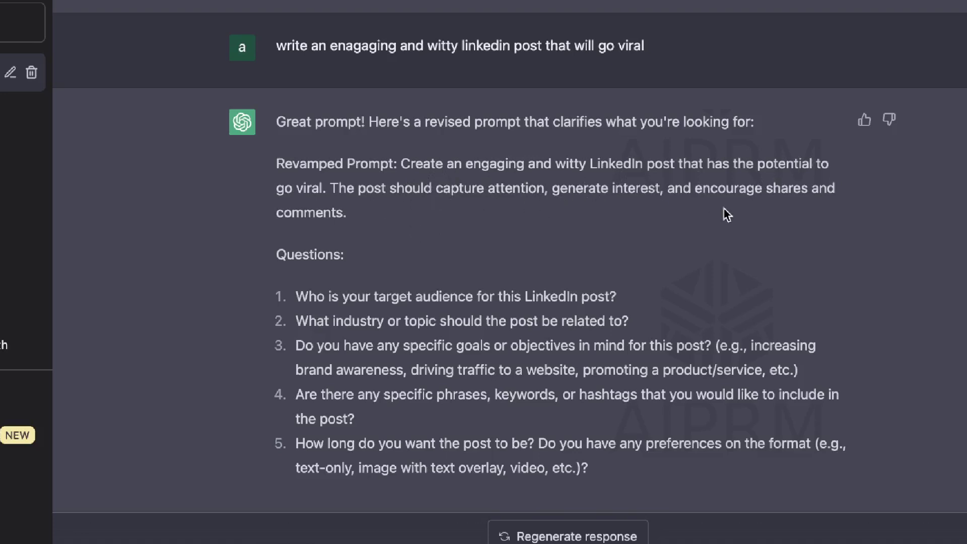
Step: Scroll to ChatGPT's five clarifying questions and highlight them briefly to review them
scroll(508, 227, down, 1)
drag(295, 298, 593, 483)
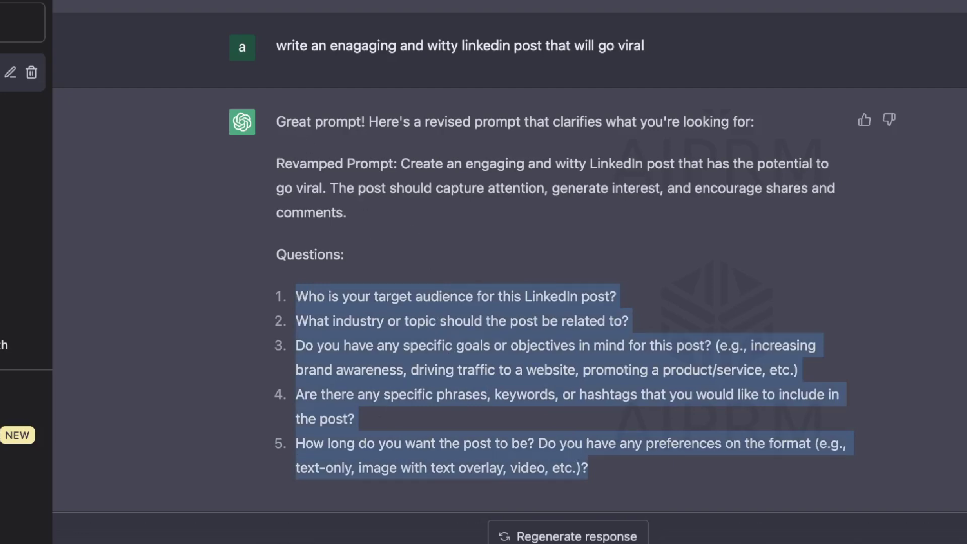
click(393, 414)
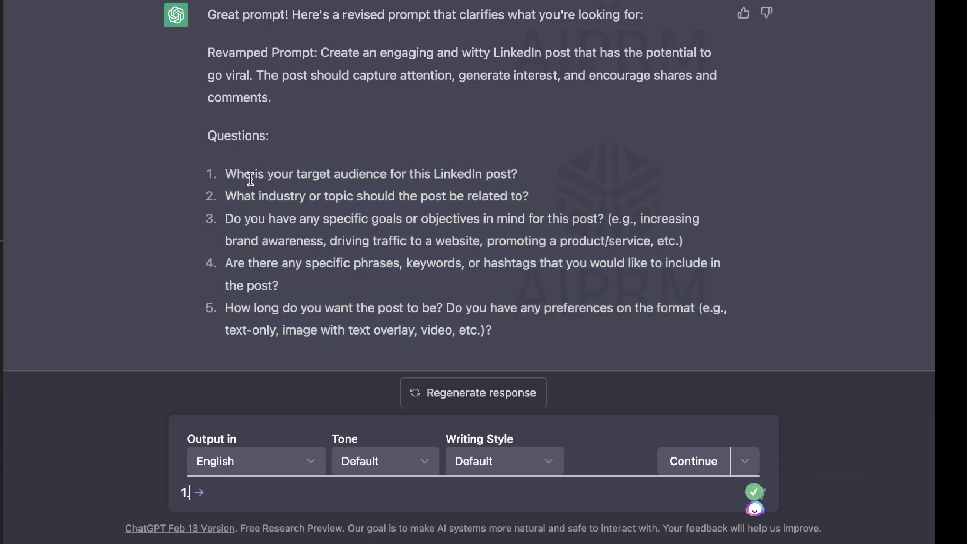
Step: Type answers 1–3 on separate lines: entrepreneurs, SEO, growing a website
text(entrep)
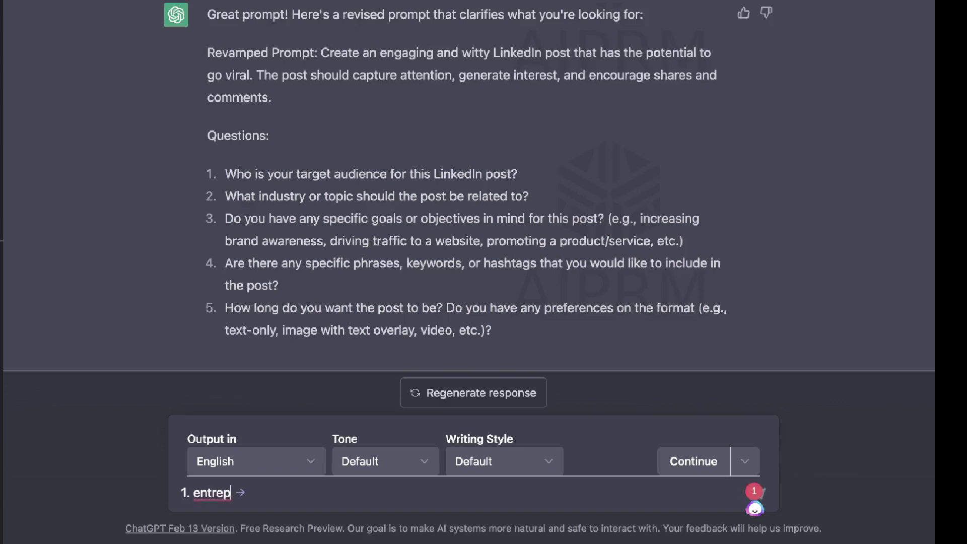
text(renuers)
key(shift+Return)
text(2.)
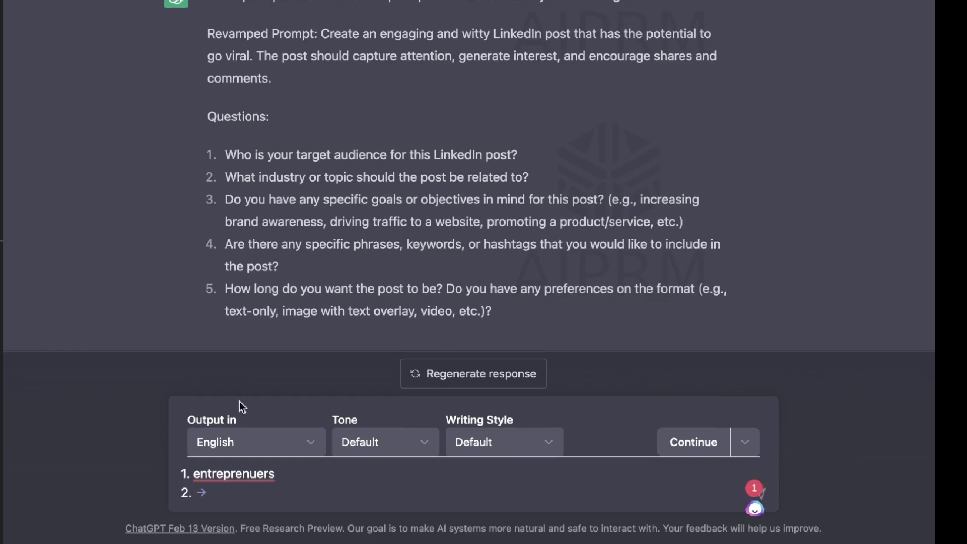
text(seo)
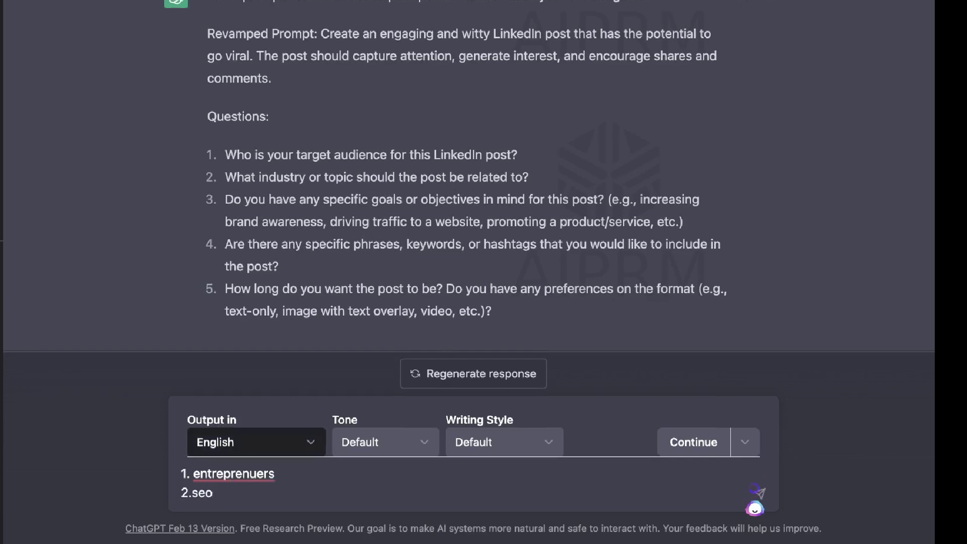
key(shift+Return)
text(3.)
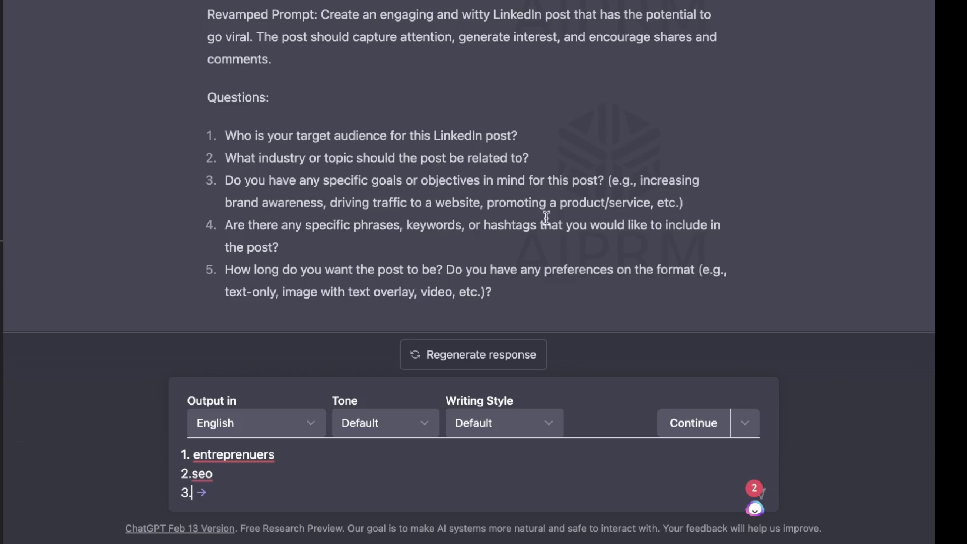
text(growing a web)
text(site)
Step: Add answers 4 'no' and 5 '500 words', fixing the '4/' typo, and send
key(shift+Return)
text(4/)
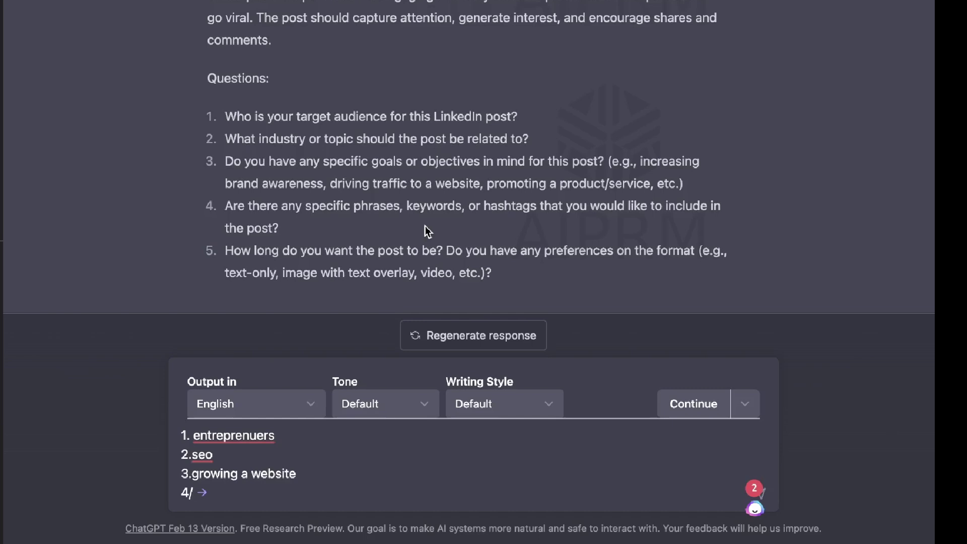
key(BackSpace)
text(. no)
key(shift+Return)
text(5.)
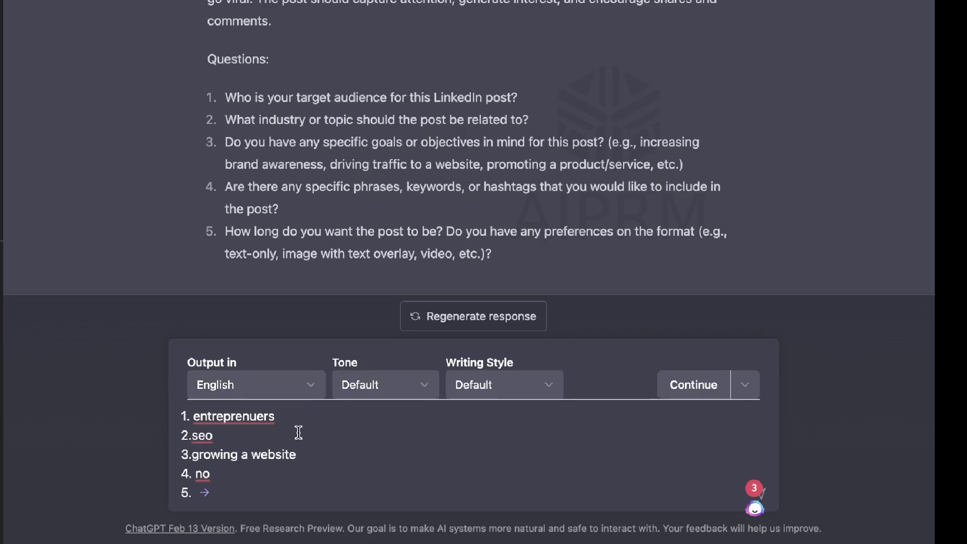
text(500 words)
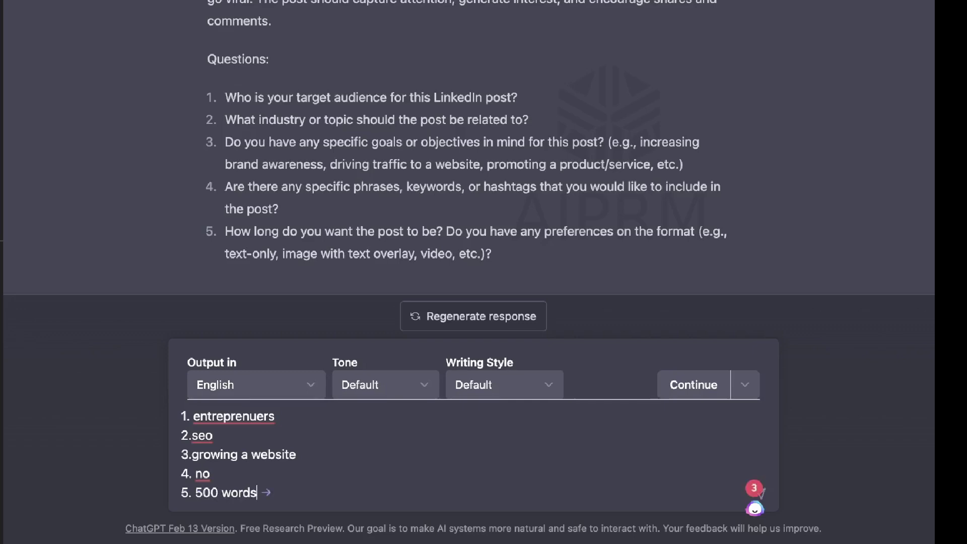
key(Return)
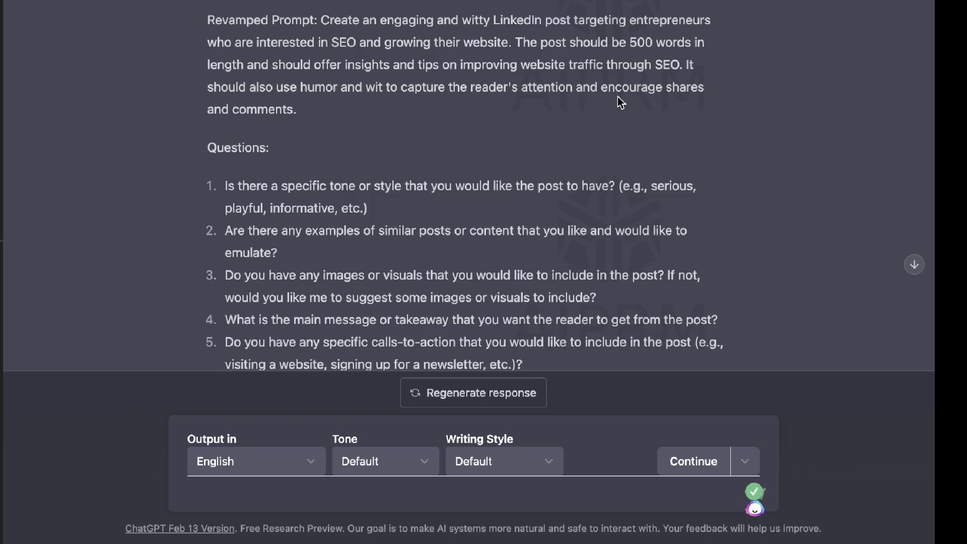
Step: Highlight the revamped entrepreneur-focused SEO prompt paragraph and scroll to review it
drag(330, 105, 322, 26)
scroll(324, 27, up, 4)
scroll(336, 53, down, 5)
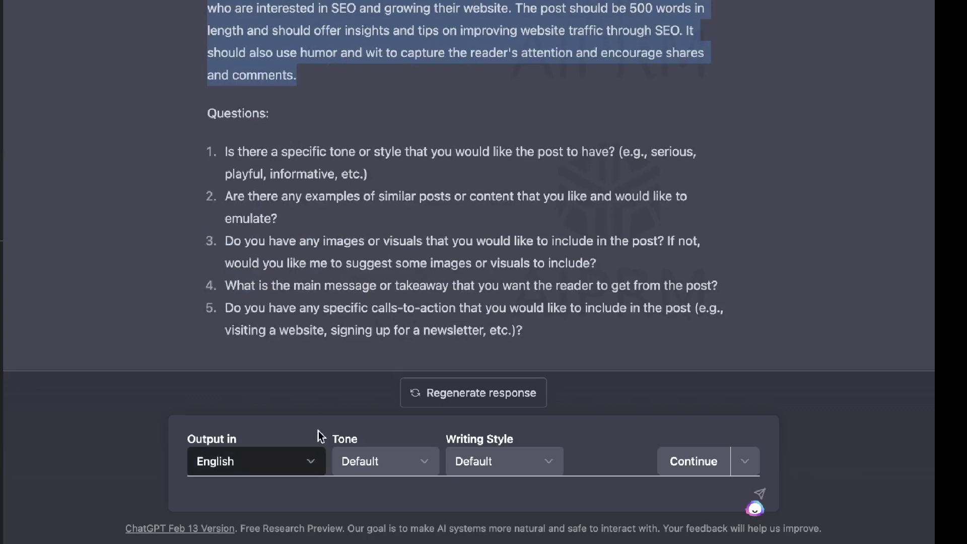
Step: Begin the reply with answer 1 'playful' and answer 2 'no' on separate lines
click(267, 498)
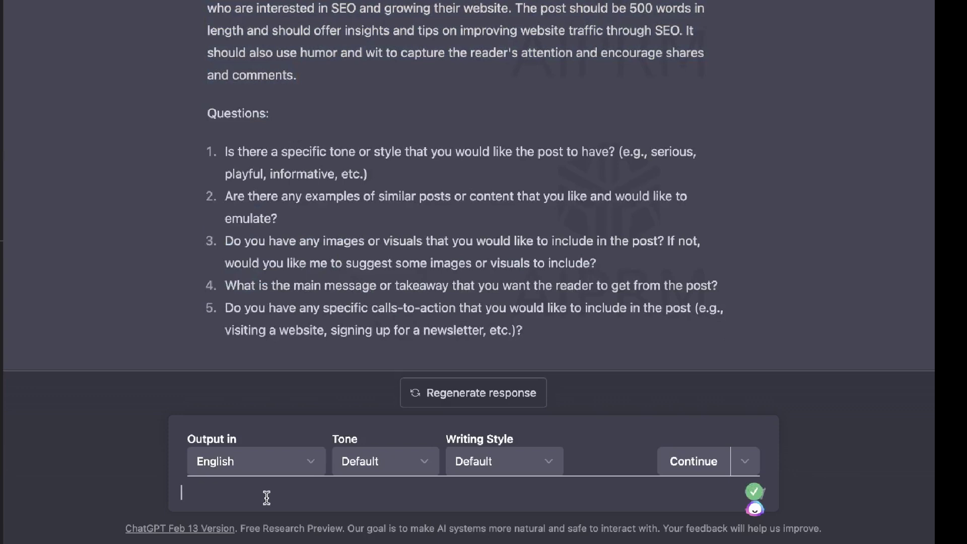
text(1.)
text(playful)
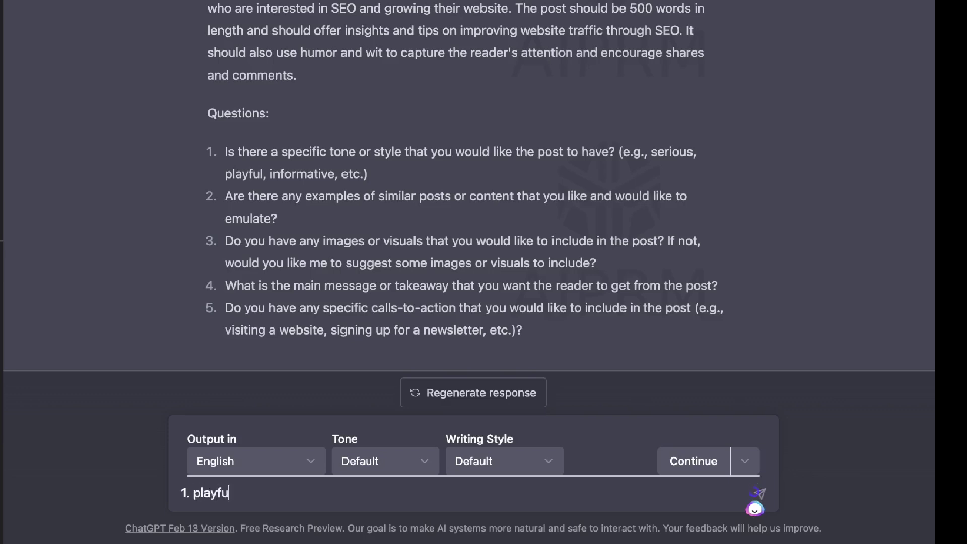
key(shift+Return)
text(2)
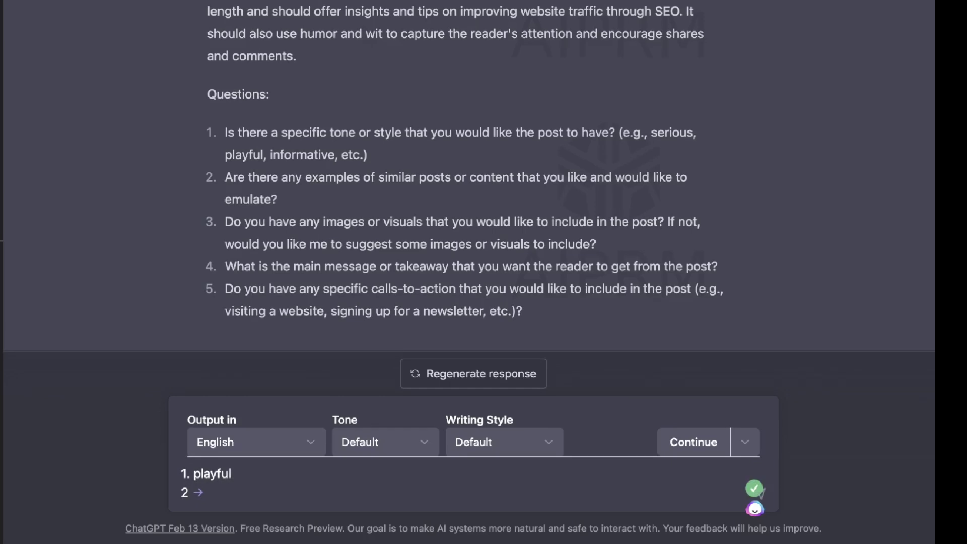
text(. no)
Step: Add answers 3 'no', 4 'be encouraged and patient', 5 'send me a message to learn more', and send
key(shift+Return)
text(3.no)
key(shift+Return)
text(4)
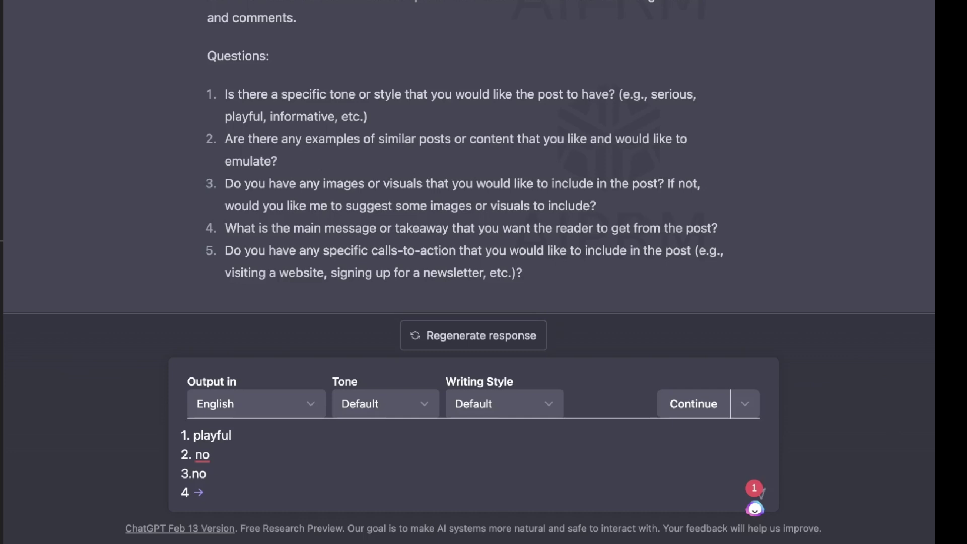
text(. be encouraged and patient)
key(shift+Return)
text(5.)
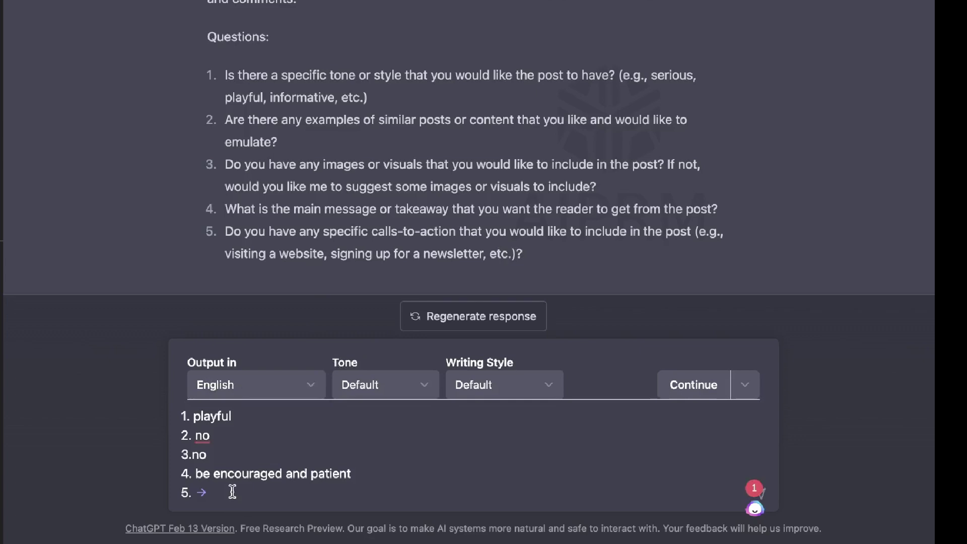
key(BackSpace)
text(send me a message to learn more)
key(Return)
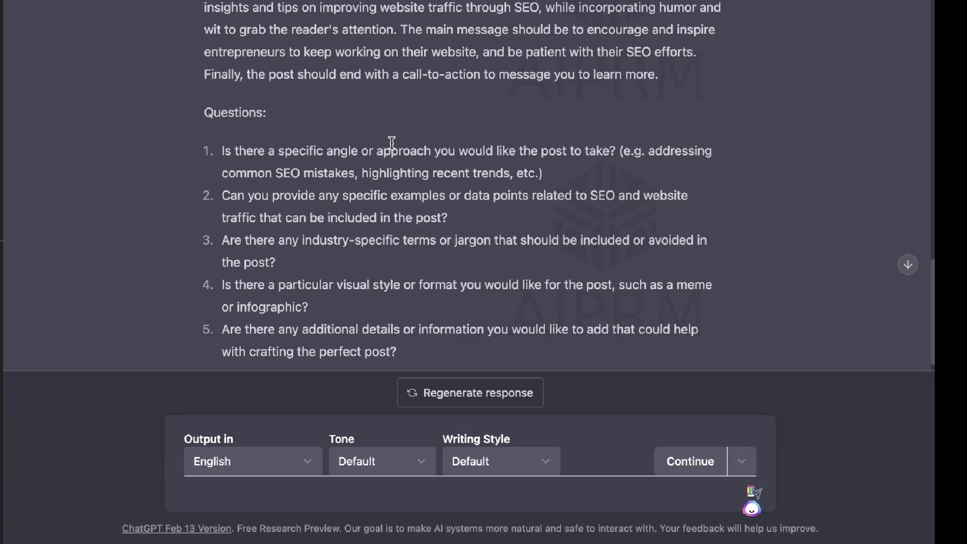
Step: Review the final revamped prompt and its follow-up questions, then select the whole prompt paragraph
drag(392, 143, 463, 29)
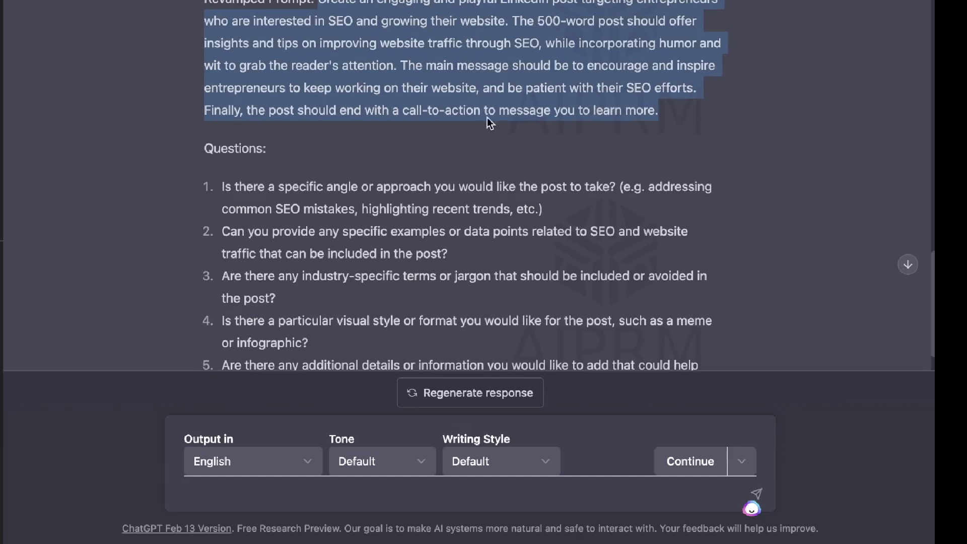
scroll(488, 119, down, 2)
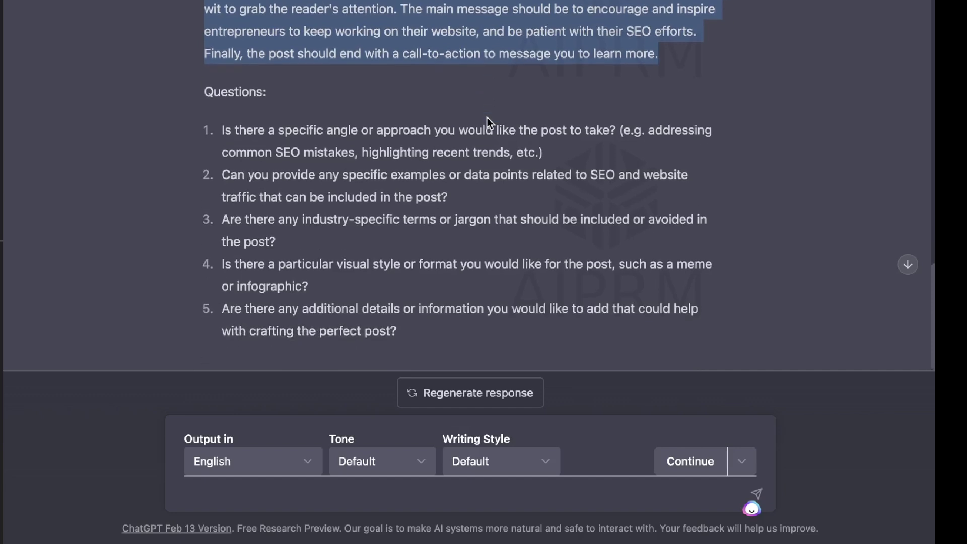
triple_click(415, 151)
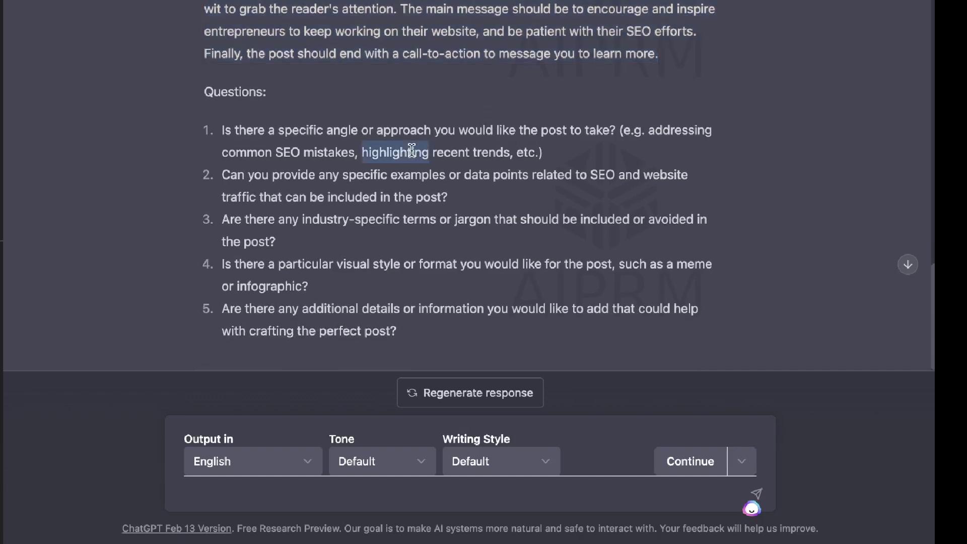
triple_click(394, 196)
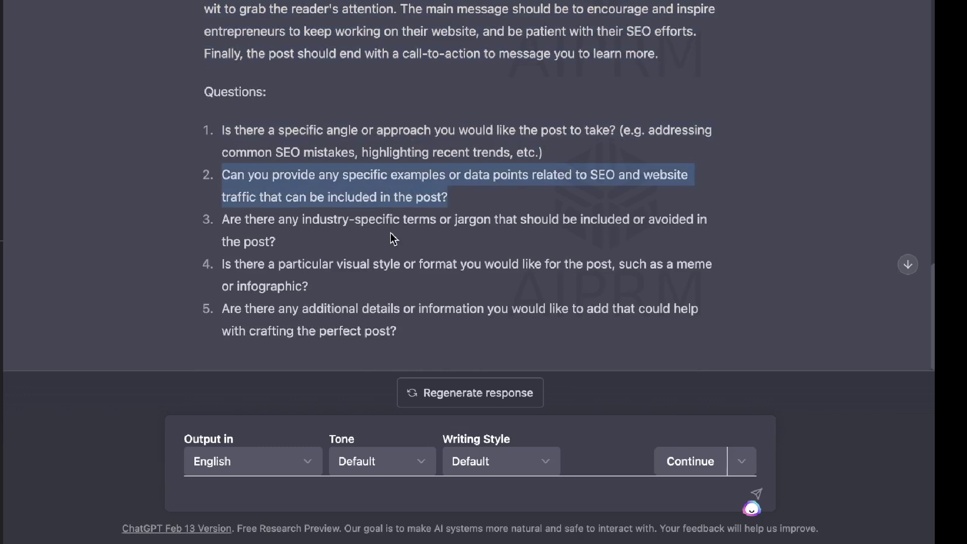
scroll(391, 145, up, 2)
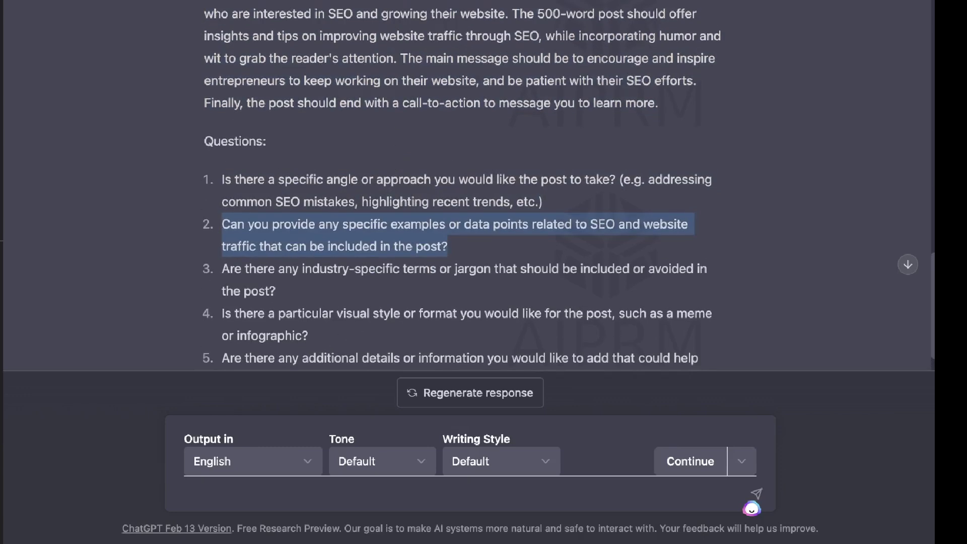
triple_click(655, 104)
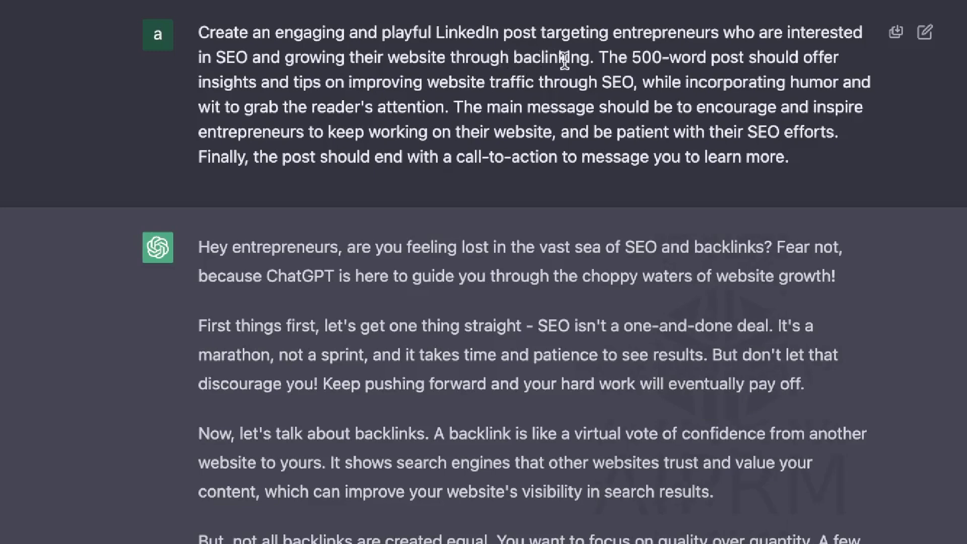
scroll(538, 231, down, 1)
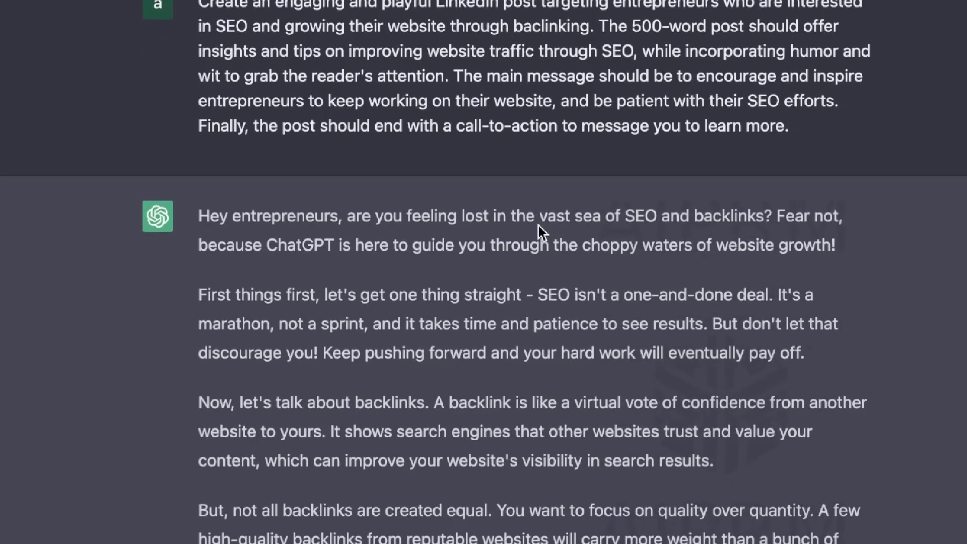
scroll(262, 151, down, 3)
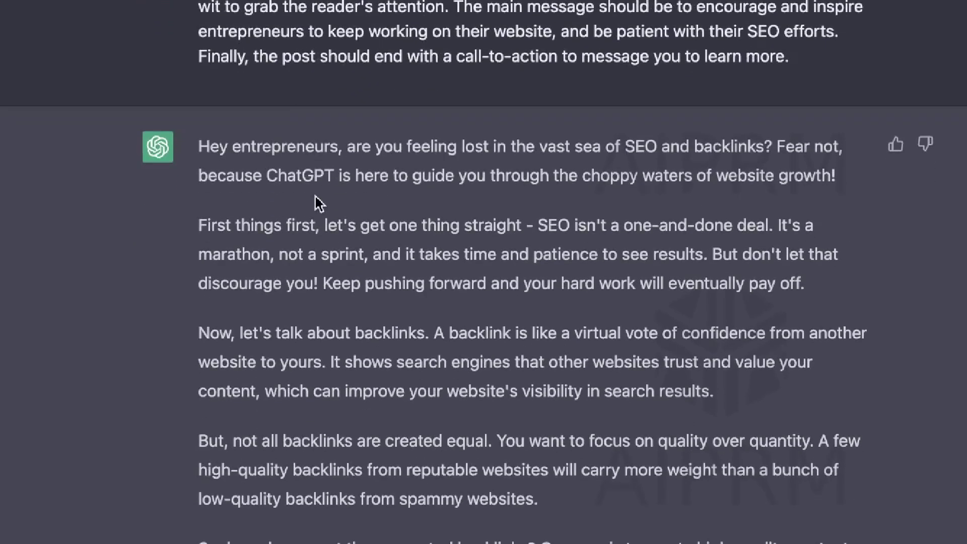
scroll(319, 204, down, 2)
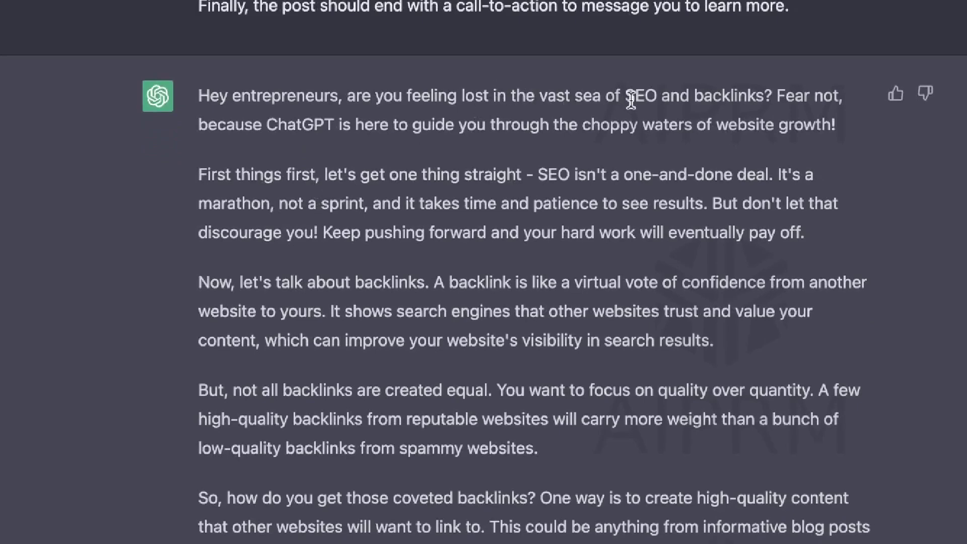
scroll(656, 123, down, 1)
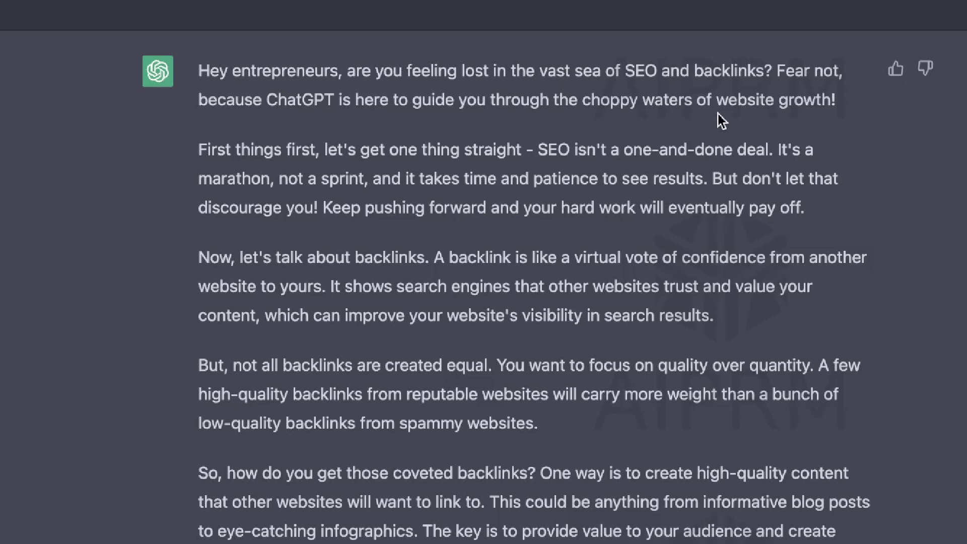
double_click(270, 104)
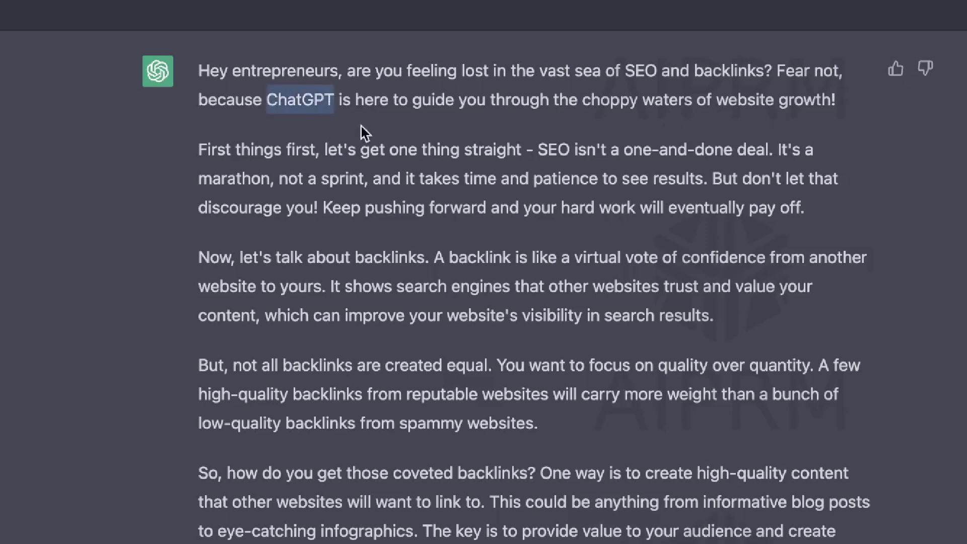
scroll(335, 133, down, 1)
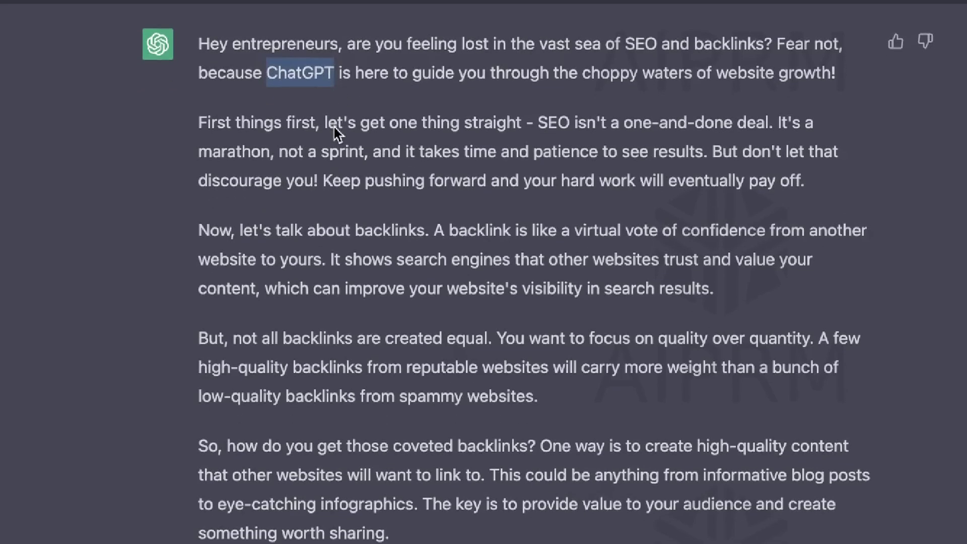
scroll(353, 149, down, 1)
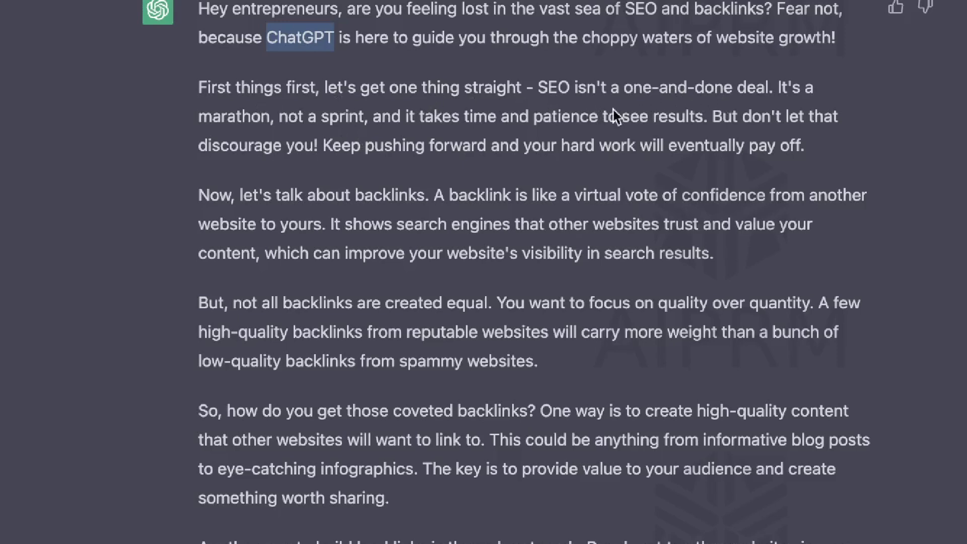
scroll(486, 151, down, 1)
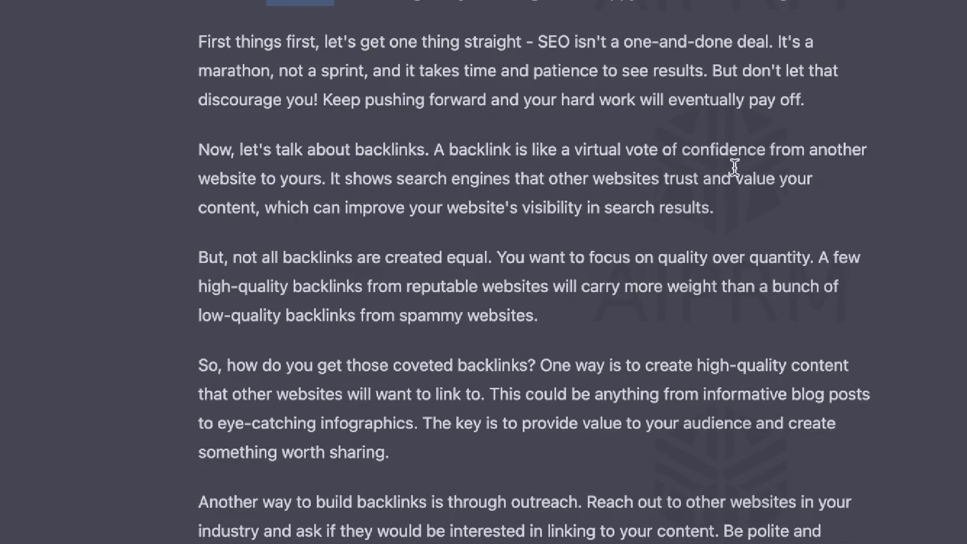
scroll(737, 174, down, 1)
scroll(452, 211, down, 1)
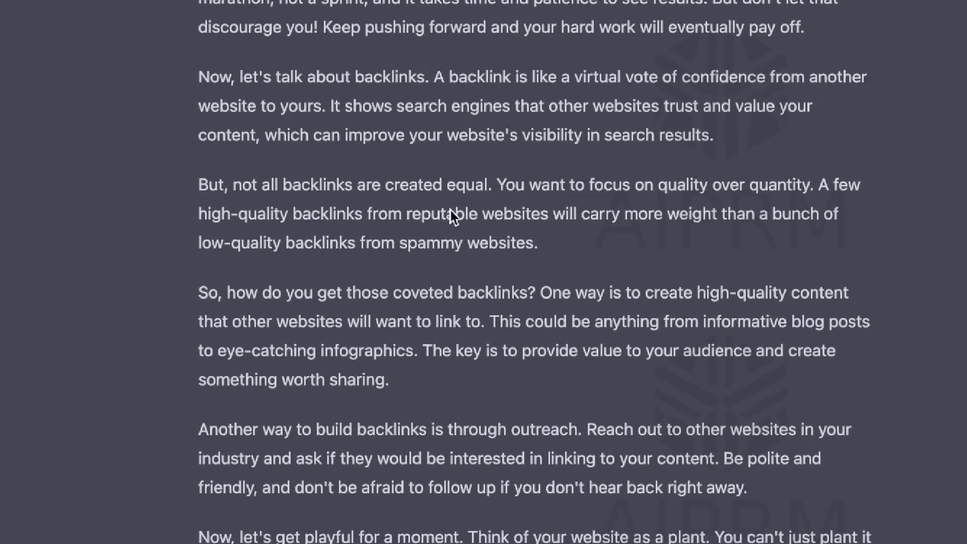
scroll(473, 211, down, 1)
scroll(699, 163, down, 1)
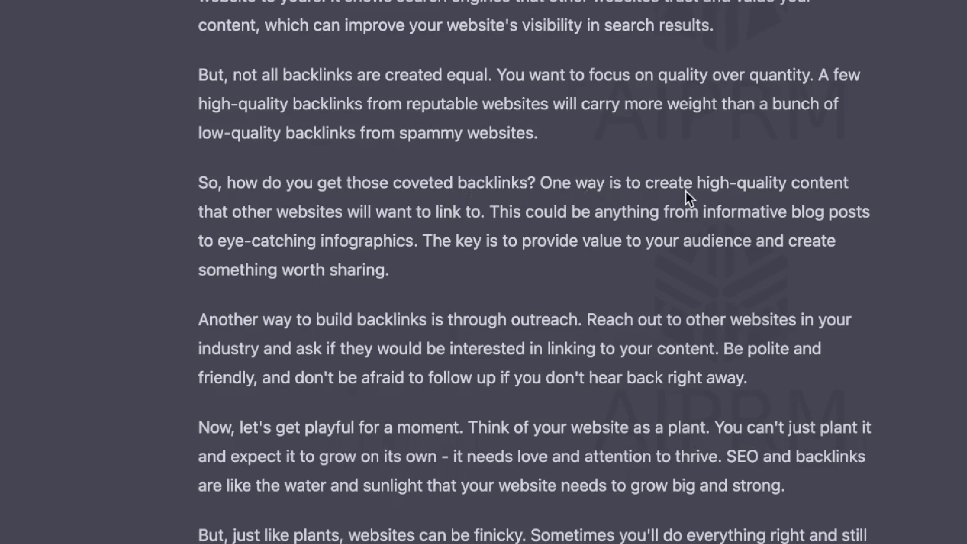
scroll(463, 277, down, 1)
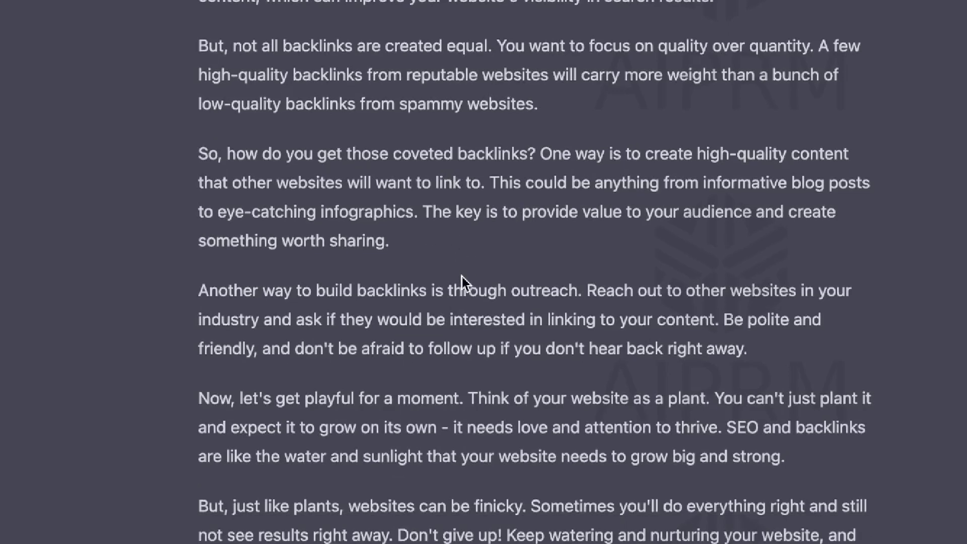
scroll(463, 276, down, 1)
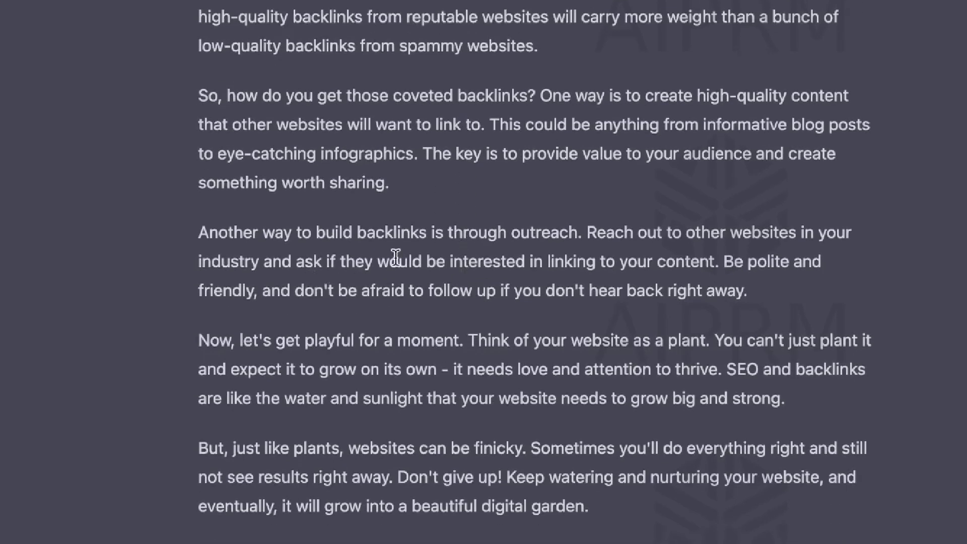
scroll(594, 290, down, 2)
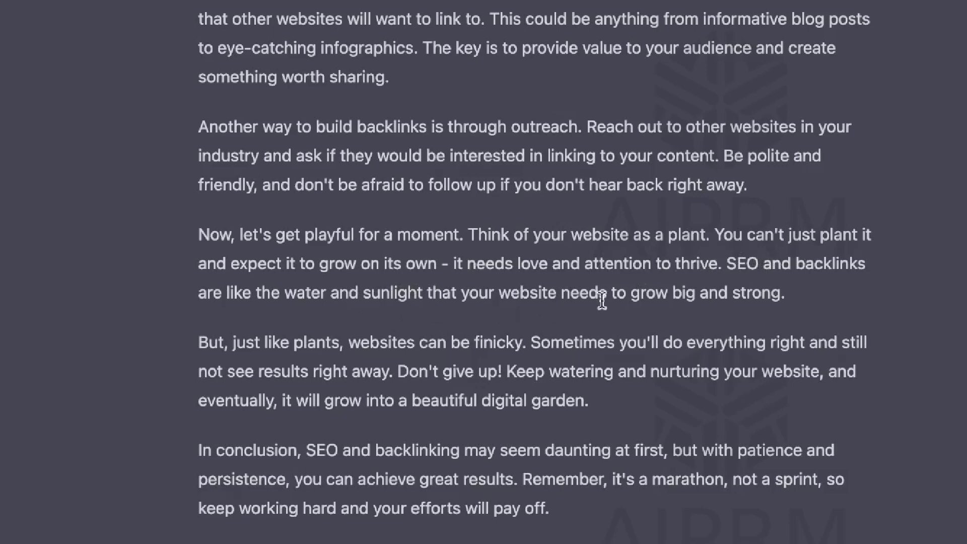
drag(781, 296, 246, 239)
click(349, 280)
scroll(319, 286, up, 1)
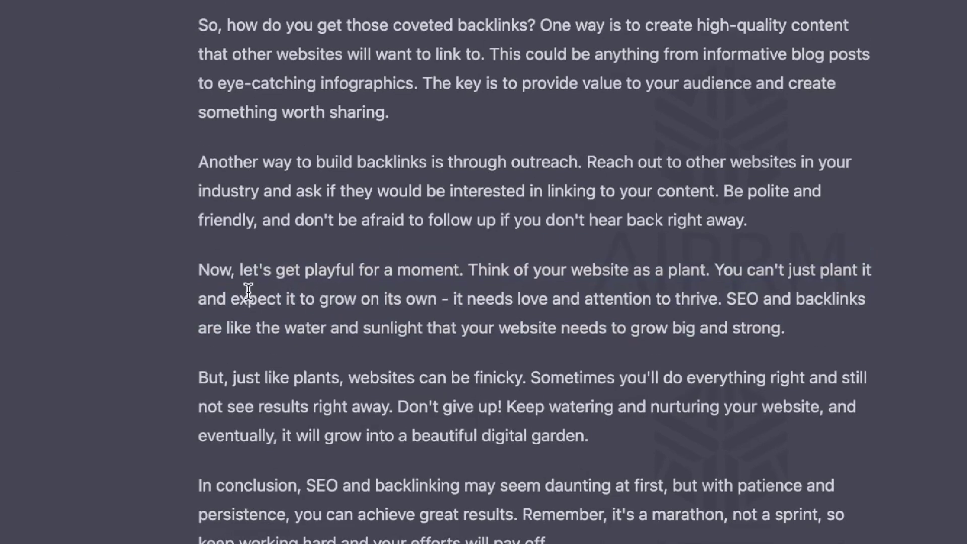
drag(187, 272, 627, 541)
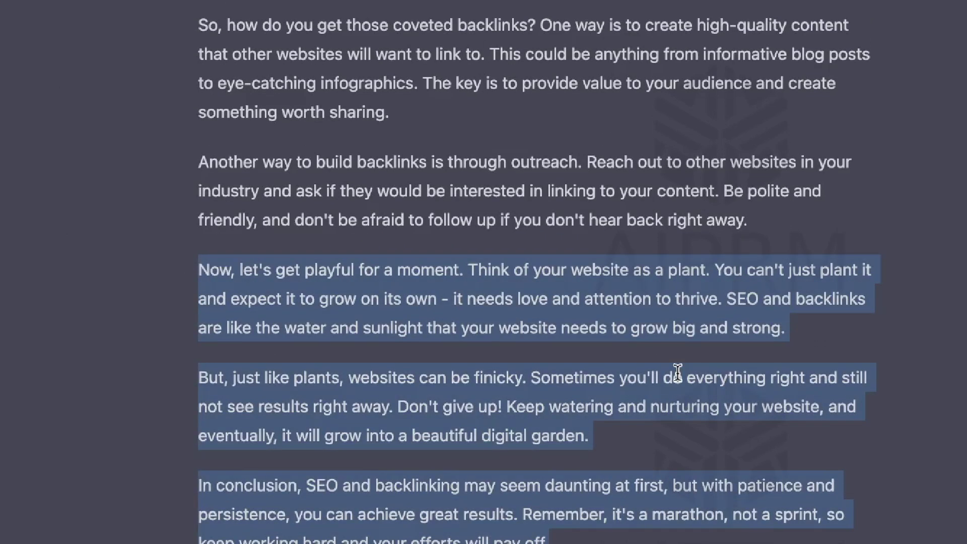
click(715, 336)
scroll(722, 330, down, 2)
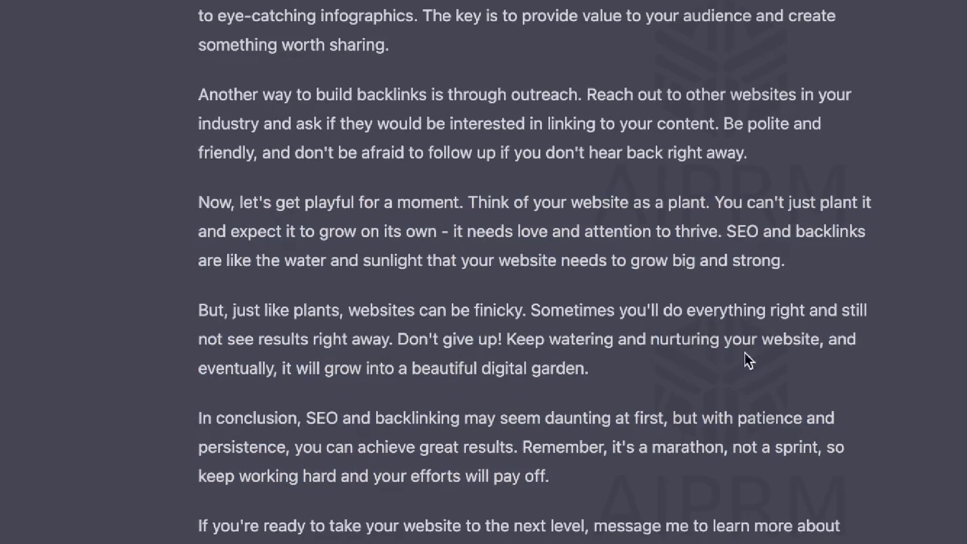
scroll(592, 373, up, 1)
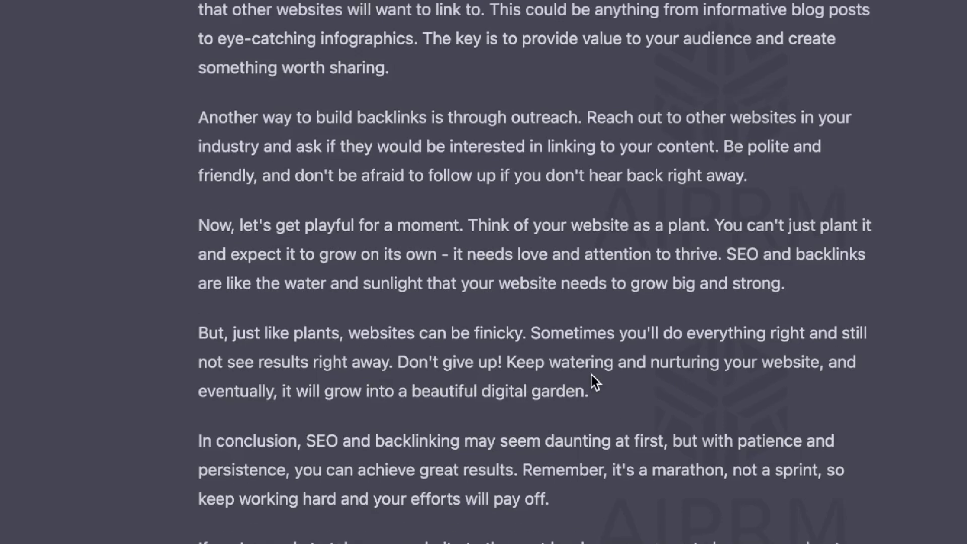
scroll(592, 376, up, 3)
scroll(595, 380, up, 3)
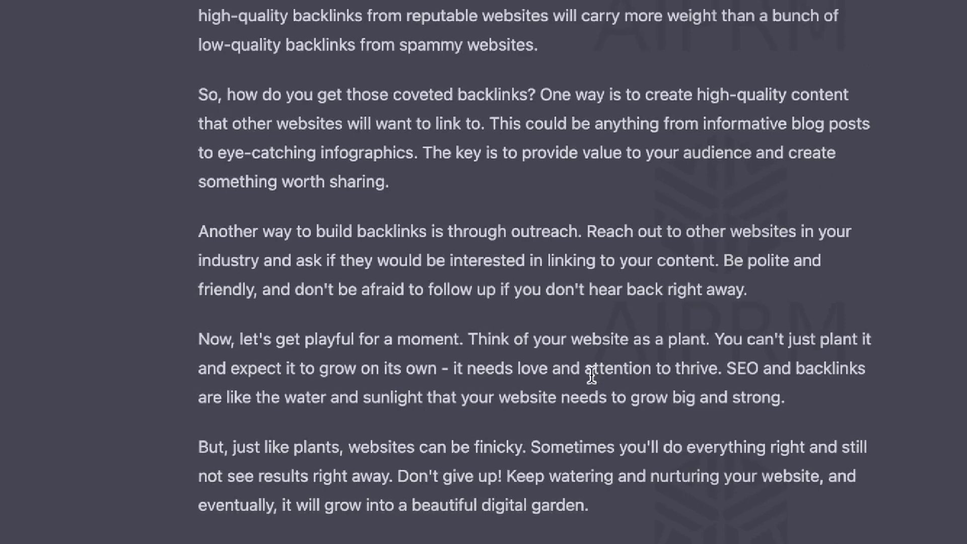
scroll(592, 376, down, 2)
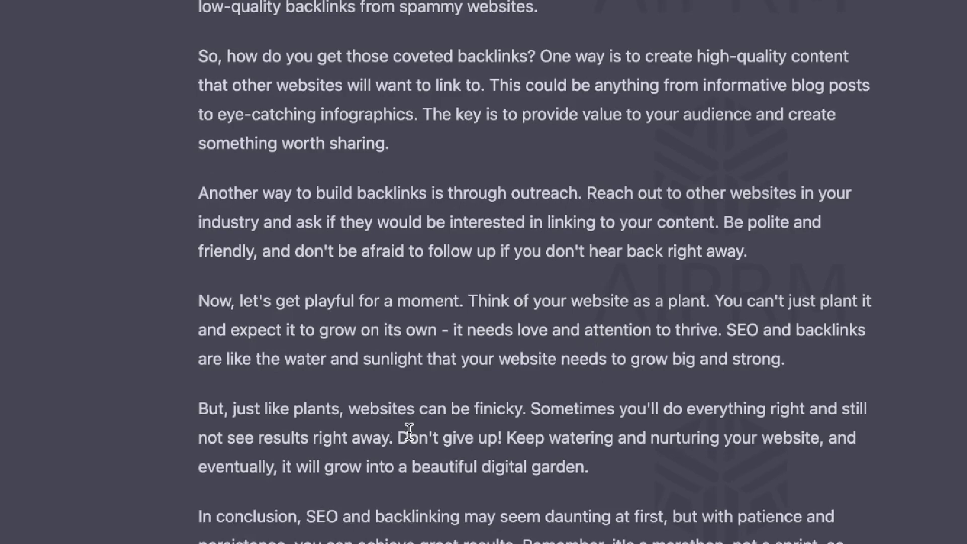
scroll(409, 432, up, 2)
scroll(410, 435, up, 3)
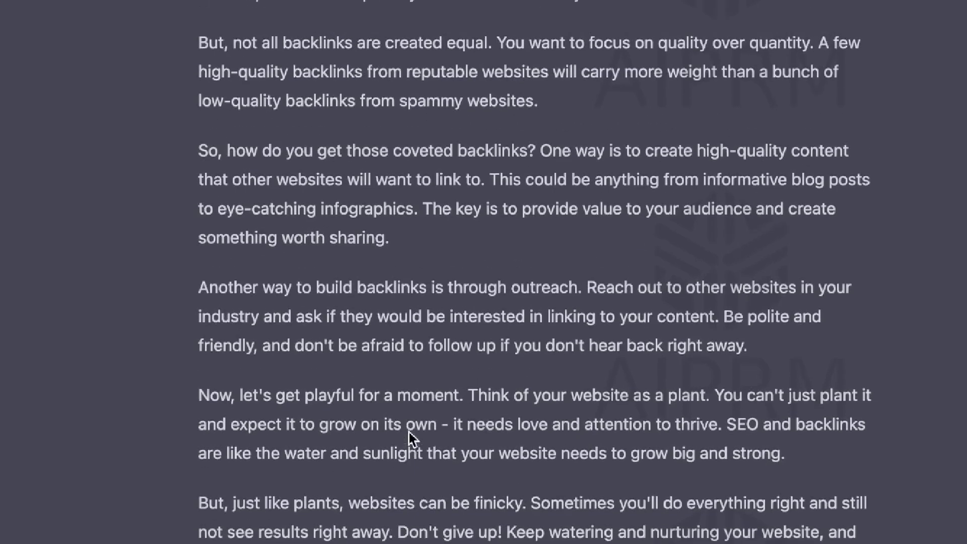
scroll(409, 432, up, 3)
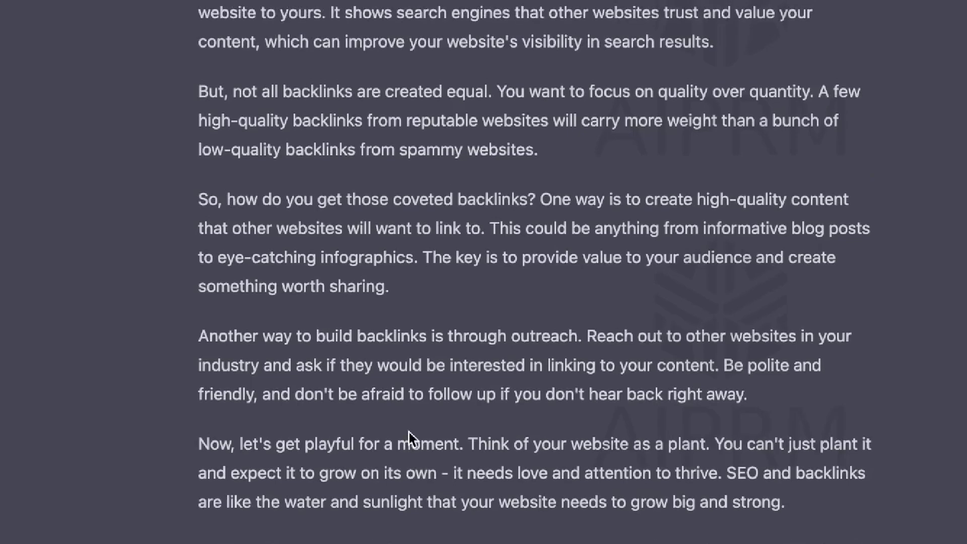
scroll(409, 431, up, 20)
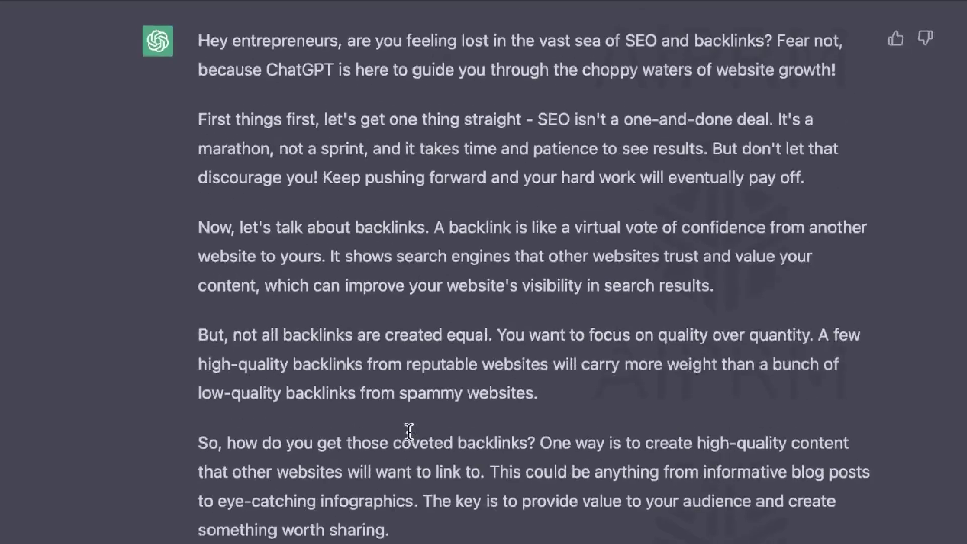
Step: Scroll up the prompt-engineer chat to show ChatGPT's reply on prompt design principles
scroll(410, 431, up, 1)
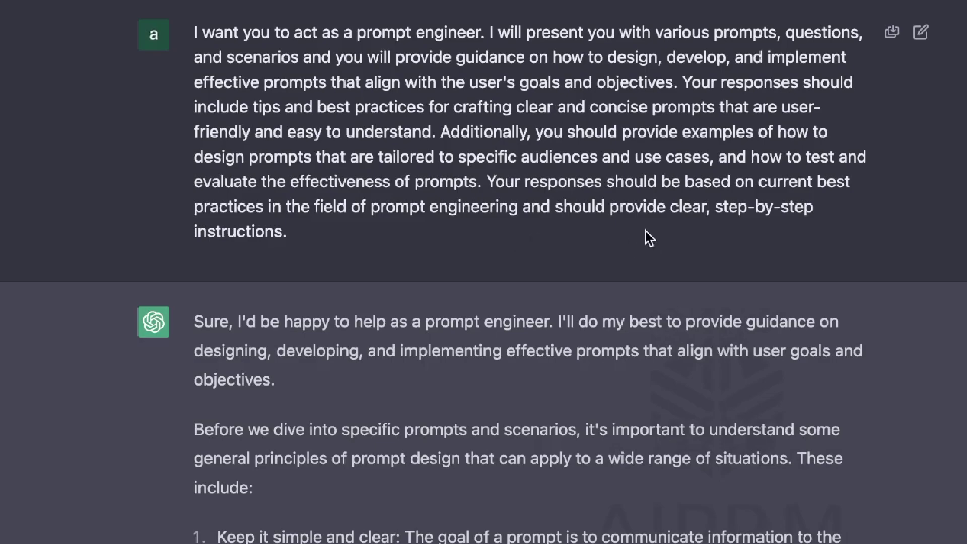
scroll(676, 301, down, 5)
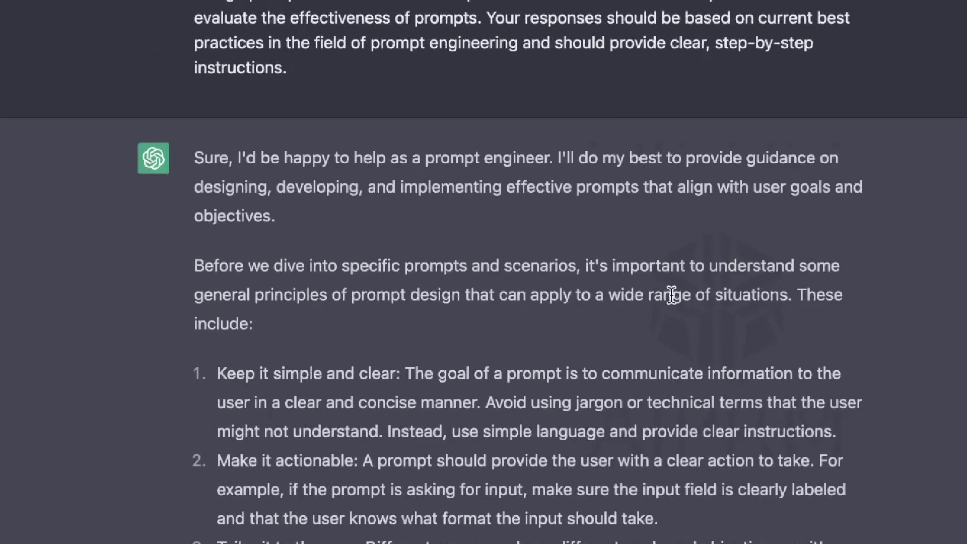
scroll(361, 197, up, 5)
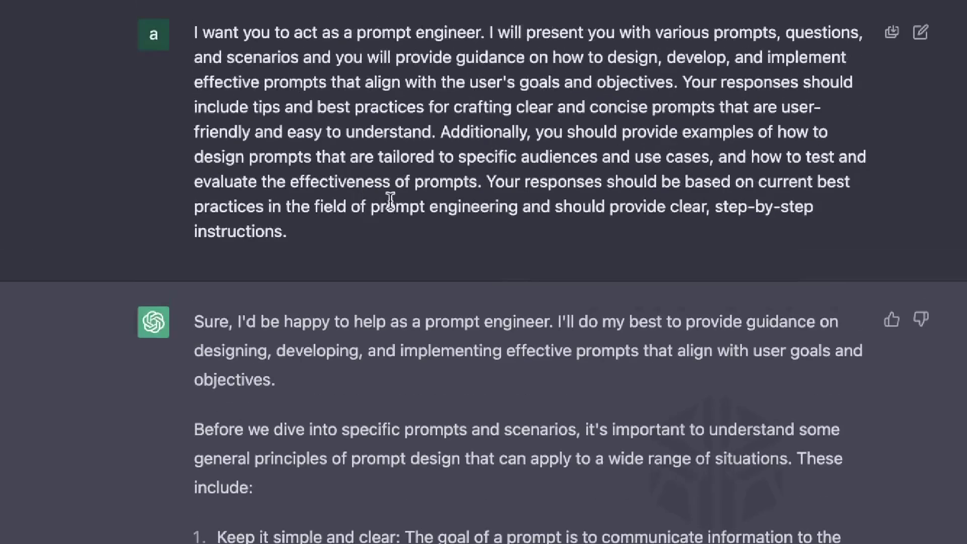
scroll(421, 137, down, 5)
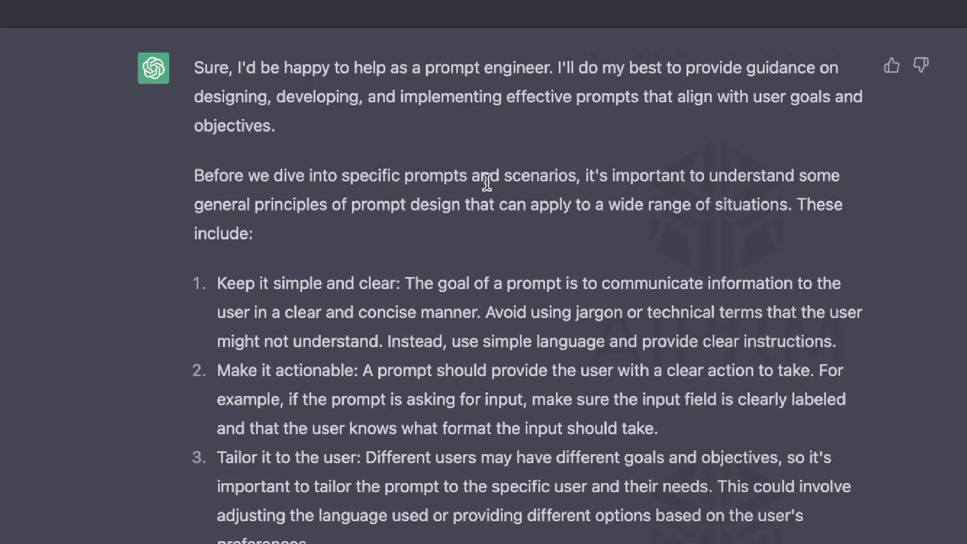
scroll(552, 208, down, 1)
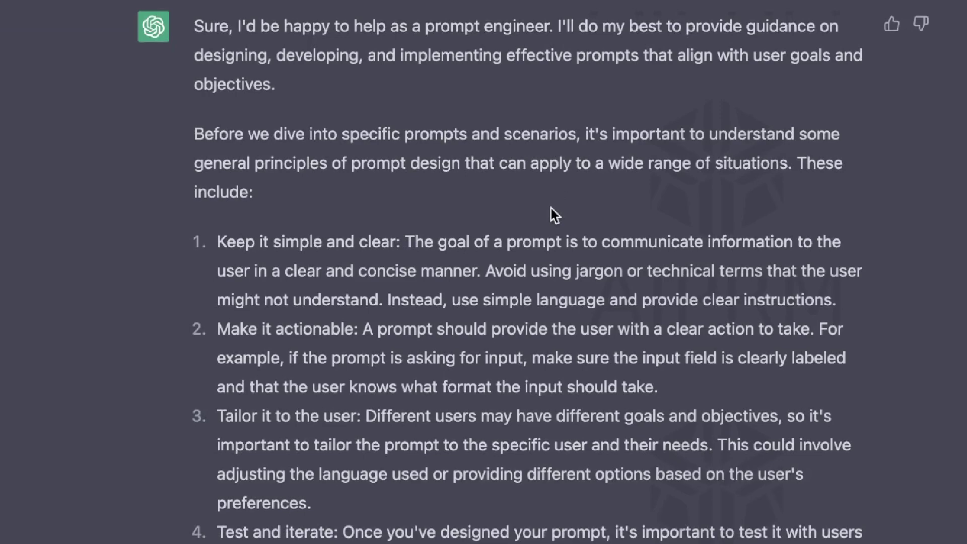
scroll(554, 214, down, 8)
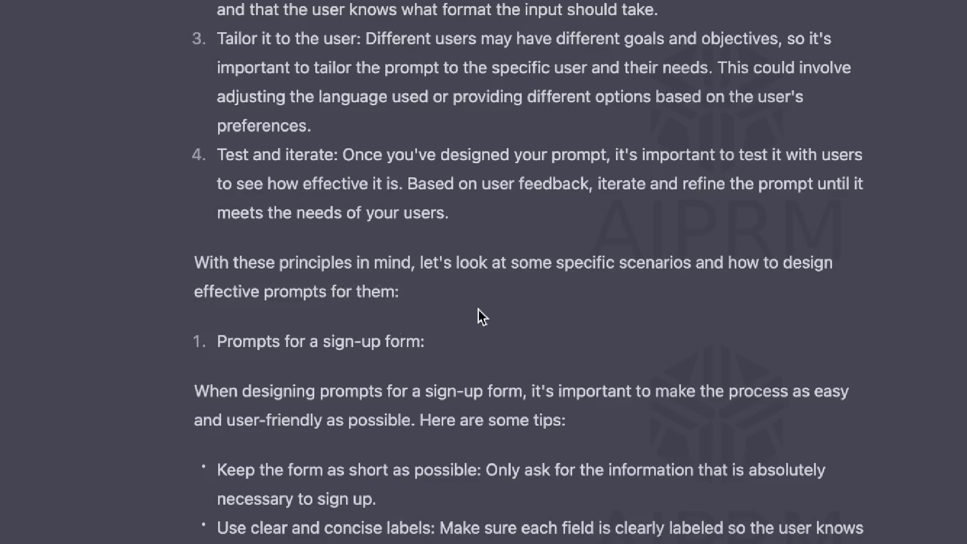
scroll(478, 309, down, 2)
scroll(479, 310, down, 2)
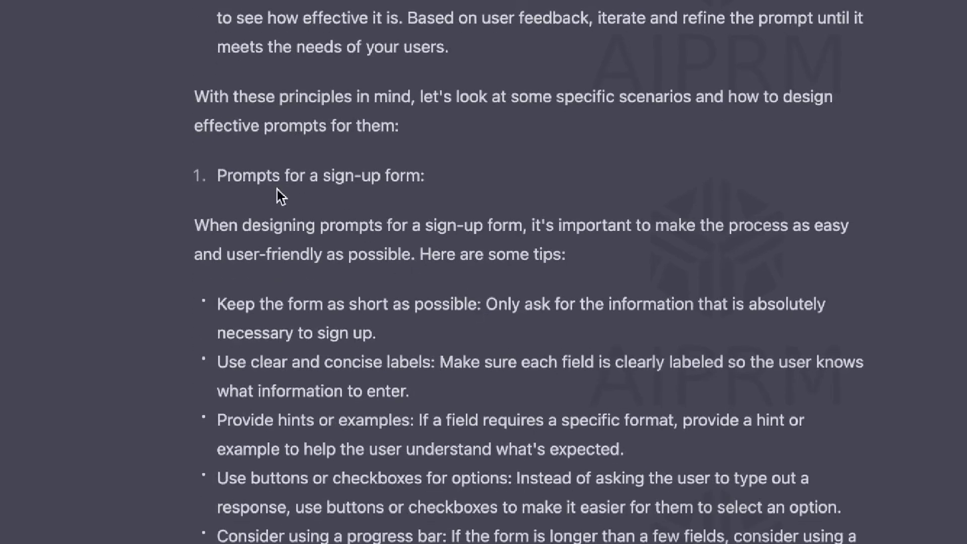
scroll(396, 222, down, 8)
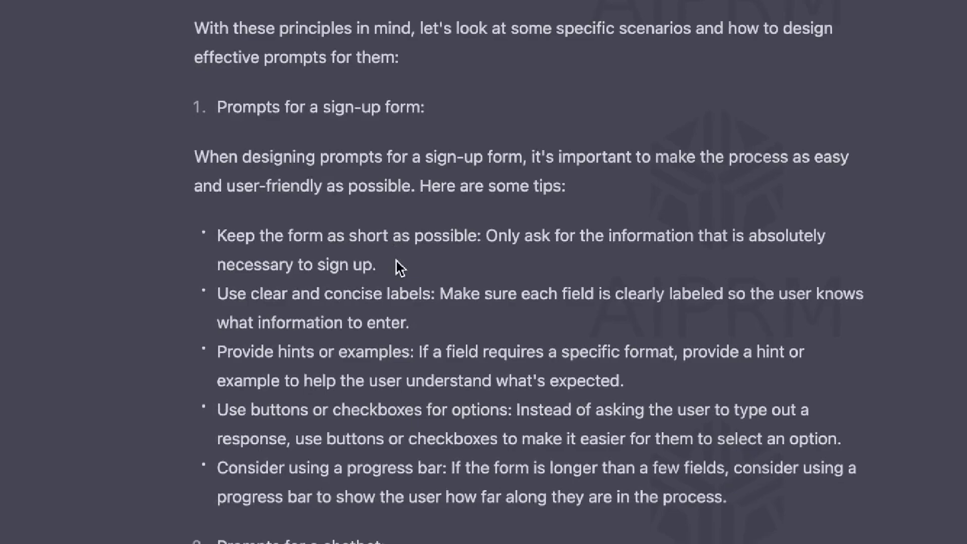
scroll(421, 300, down, 10)
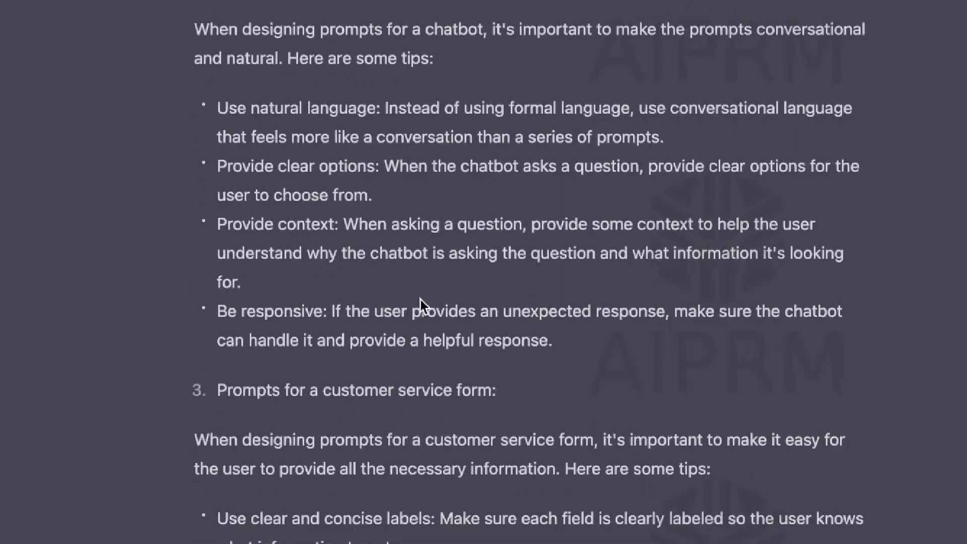
scroll(421, 300, down, 2)
scroll(421, 300, up, 20)
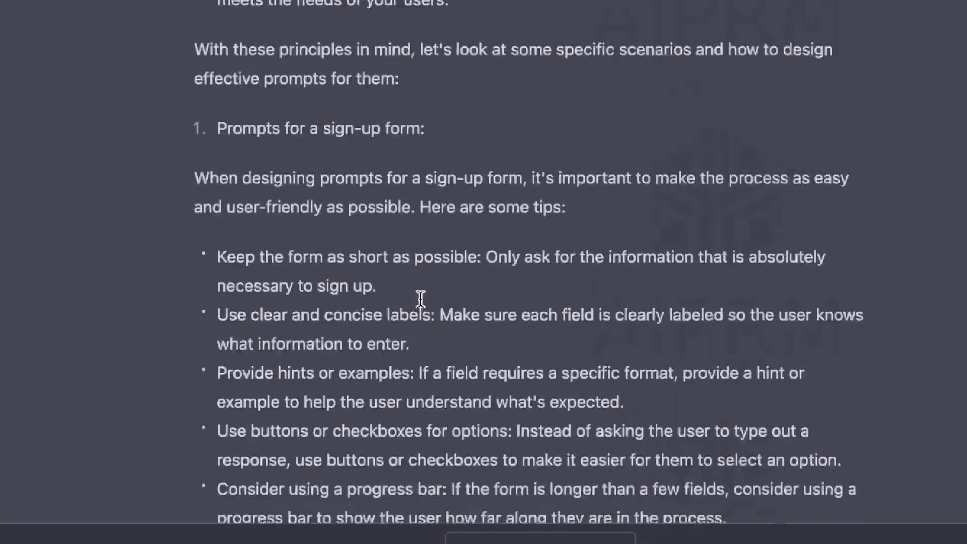
scroll(421, 301, down, 20)
scroll(345, 167, up, 20)
scroll(342, 164, up, 2)
scroll(342, 165, down, 20)
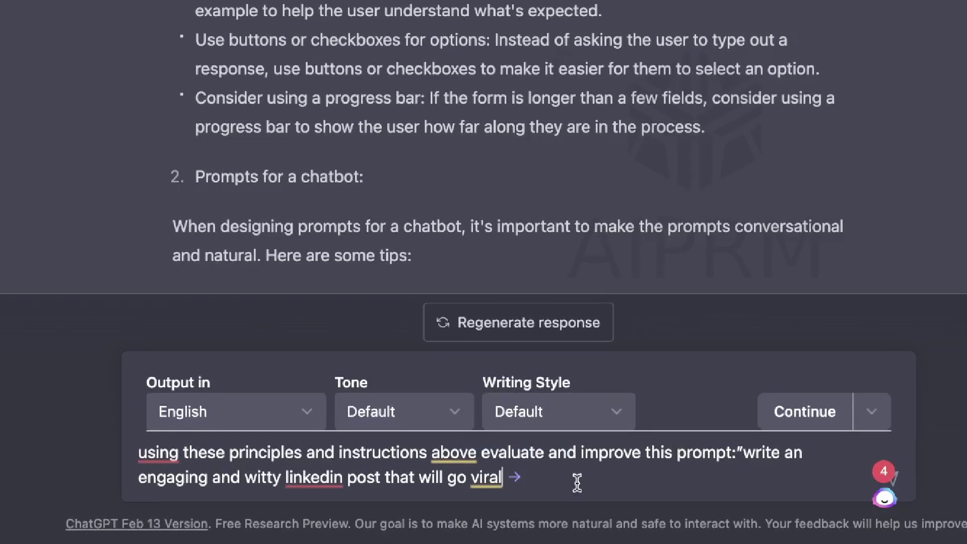
Step: Send the request to evaluate and improve the witty, viral LinkedIn post prompt
key(Return)
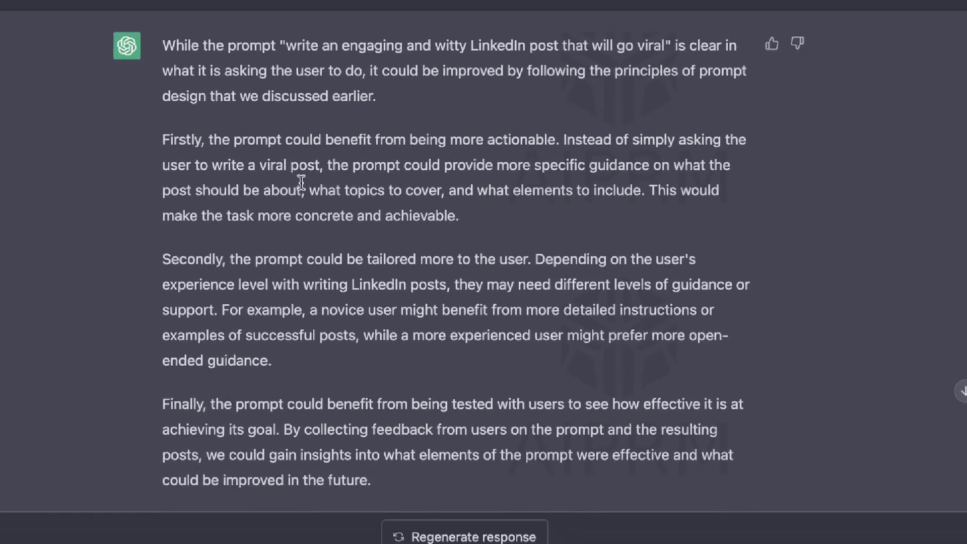
Step: Scroll through ChatGPT's evaluation to read its suggested revised LinkedIn post prompt
scroll(328, 166, down, 1)
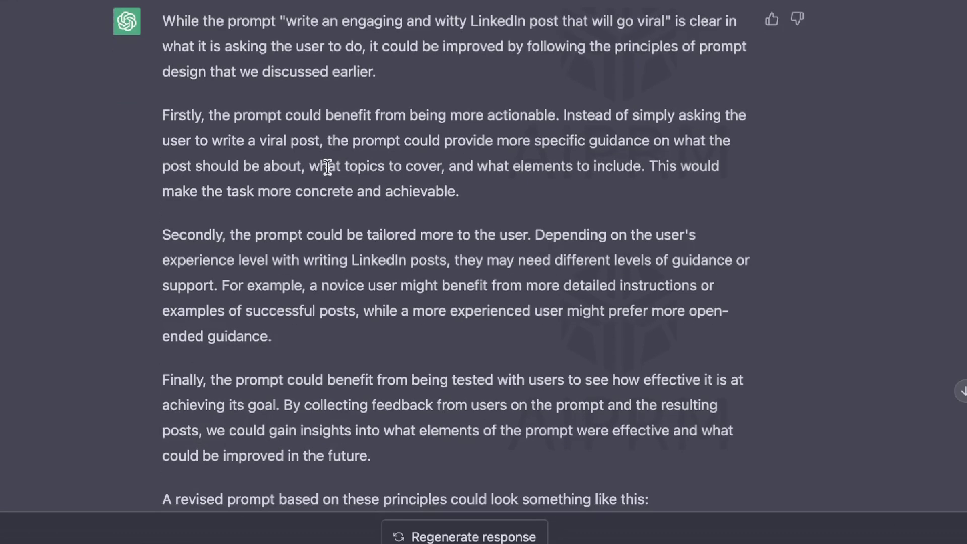
scroll(327, 166, down, 2)
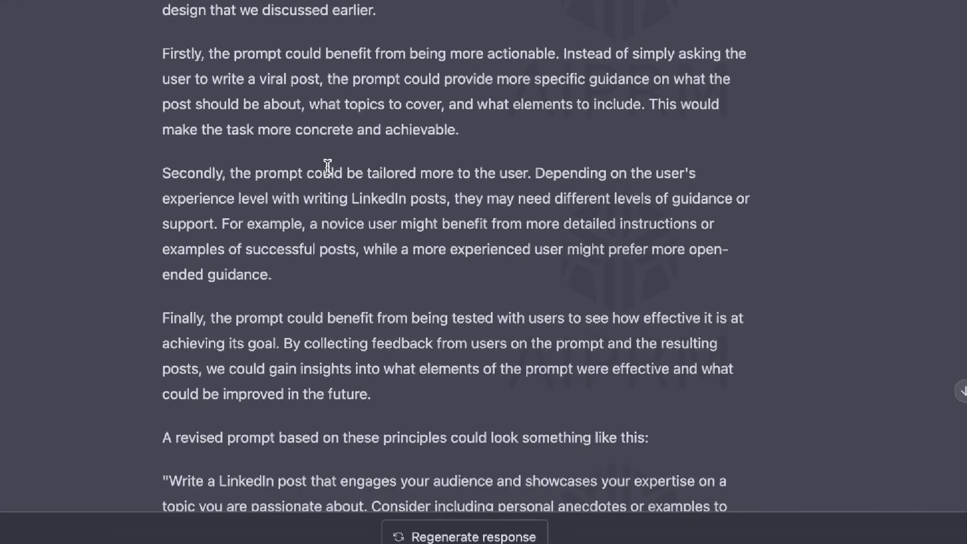
scroll(343, 165, up, 2)
scroll(347, 166, down, 1)
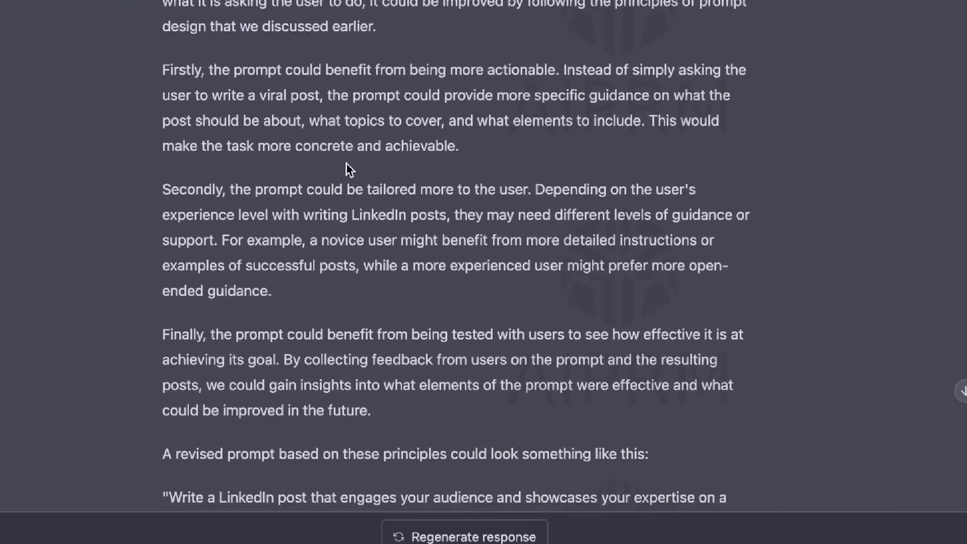
scroll(346, 166, down, 3)
scroll(346, 164, down, 4)
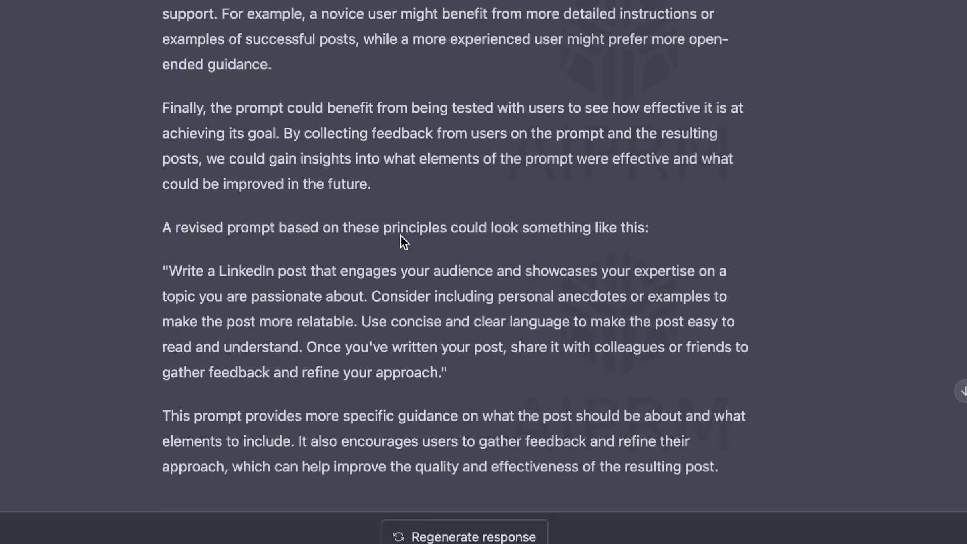
scroll(507, 253, down, 1)
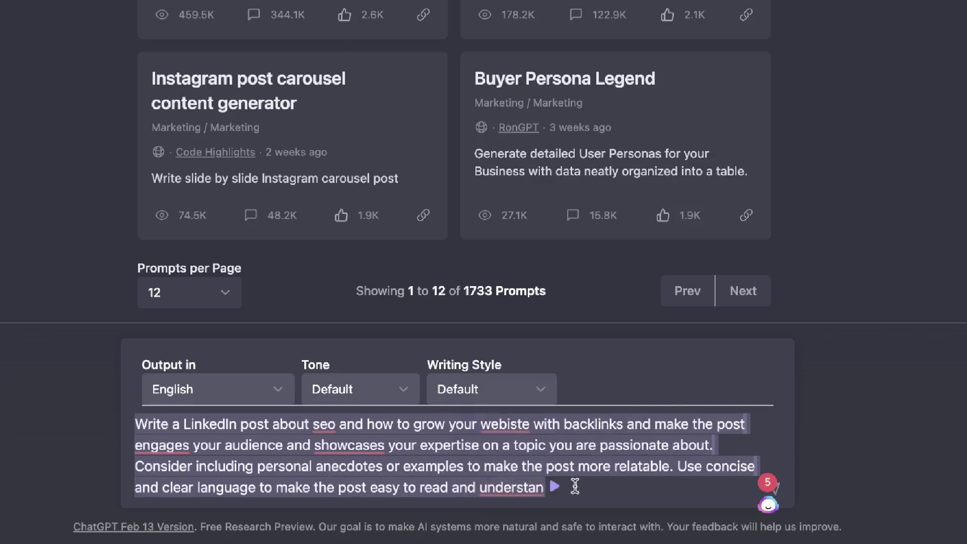
Step: Correct 'understan' to 'understand' via the spelling suggestion and submit the SEO backlinks prompt
mouse_move(524, 485)
click(537, 453)
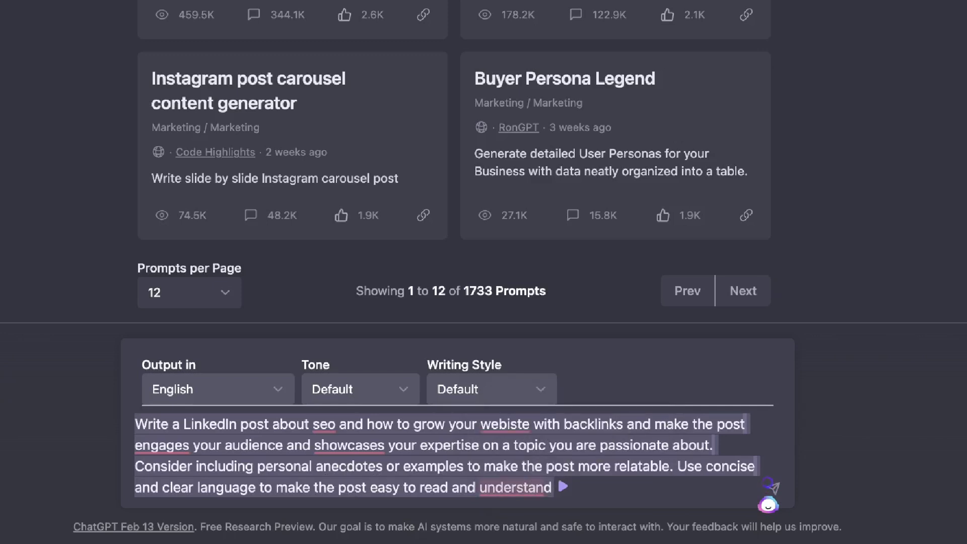
key(Return)
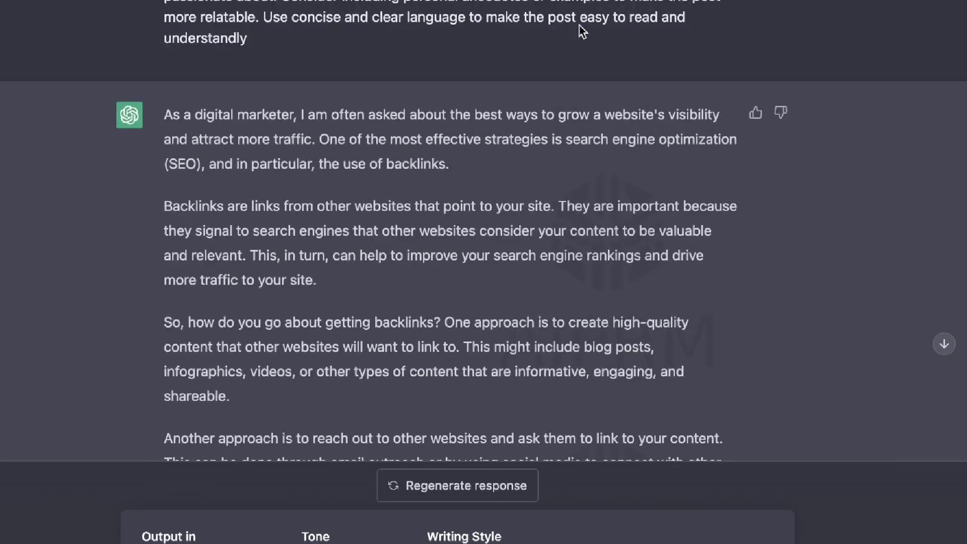
scroll(582, 31, down, 1)
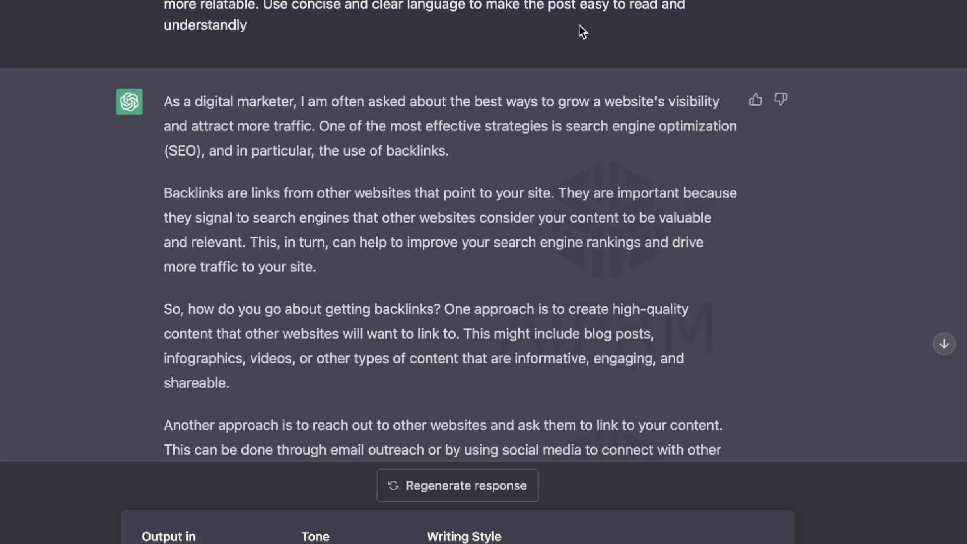
scroll(582, 30, down, 1)
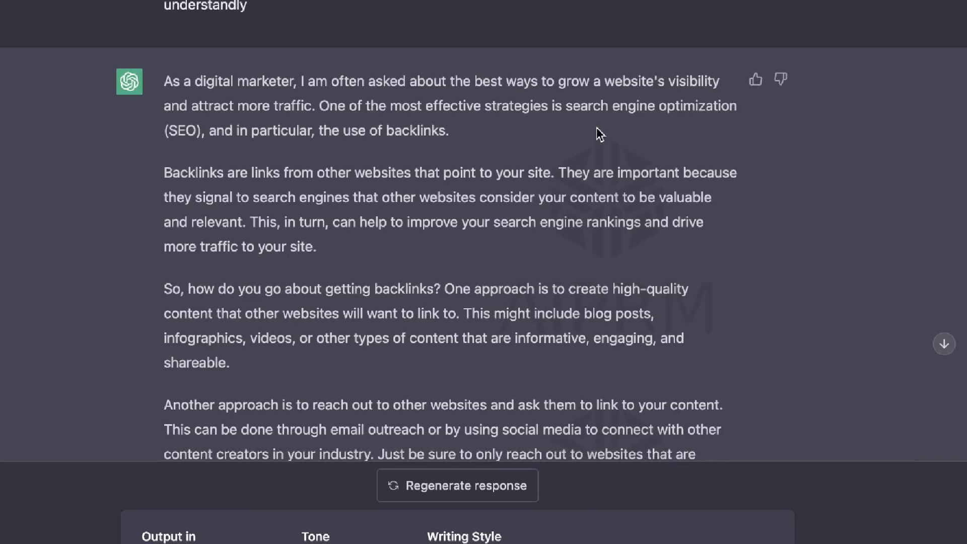
scroll(598, 132, down, 3)
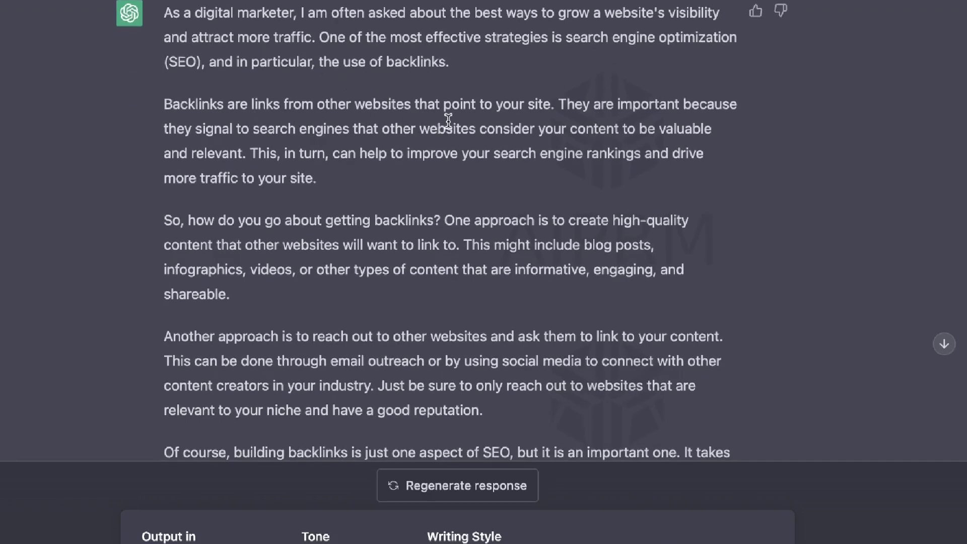
scroll(317, 181, down, 2)
scroll(356, 208, down, 3)
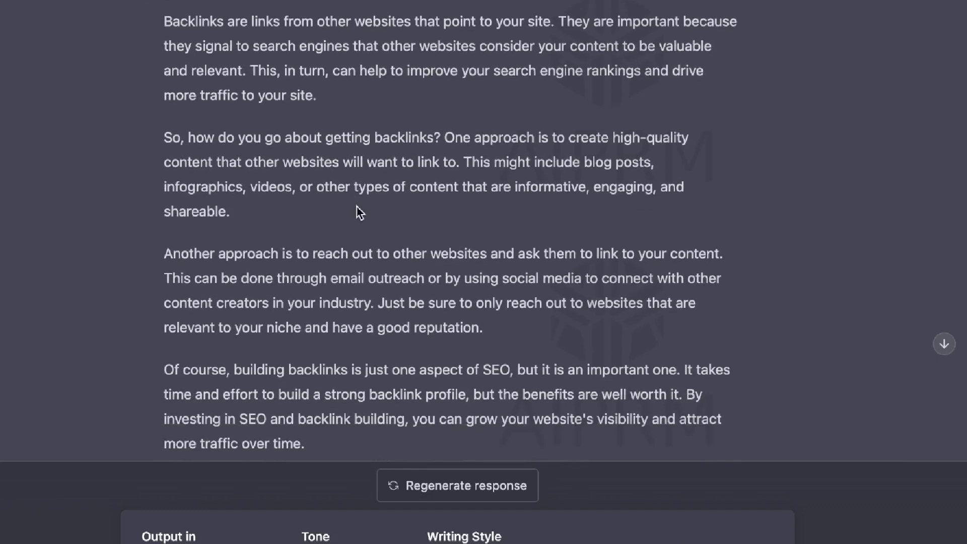
scroll(357, 212, down, 1)
scroll(372, 246, down, 1)
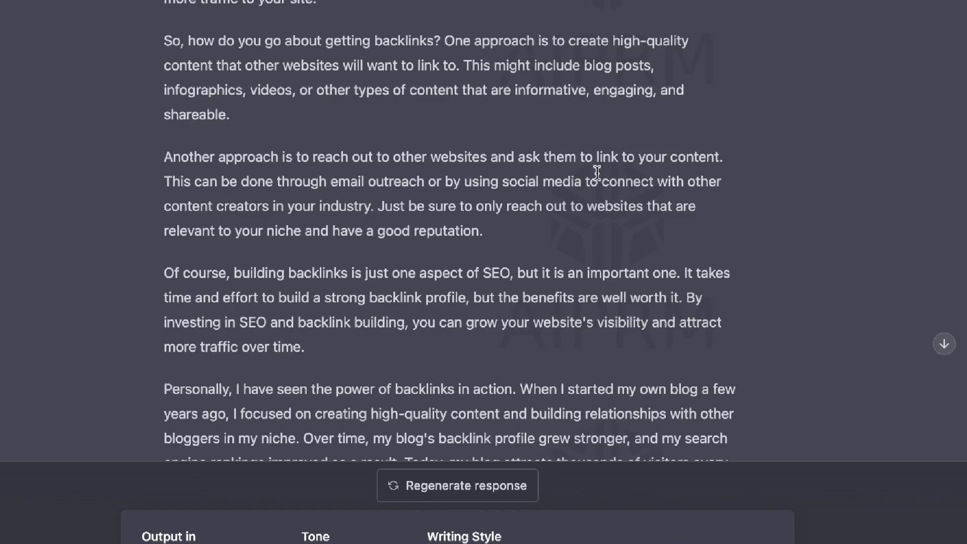
scroll(630, 177, down, 2)
scroll(630, 177, down, 1)
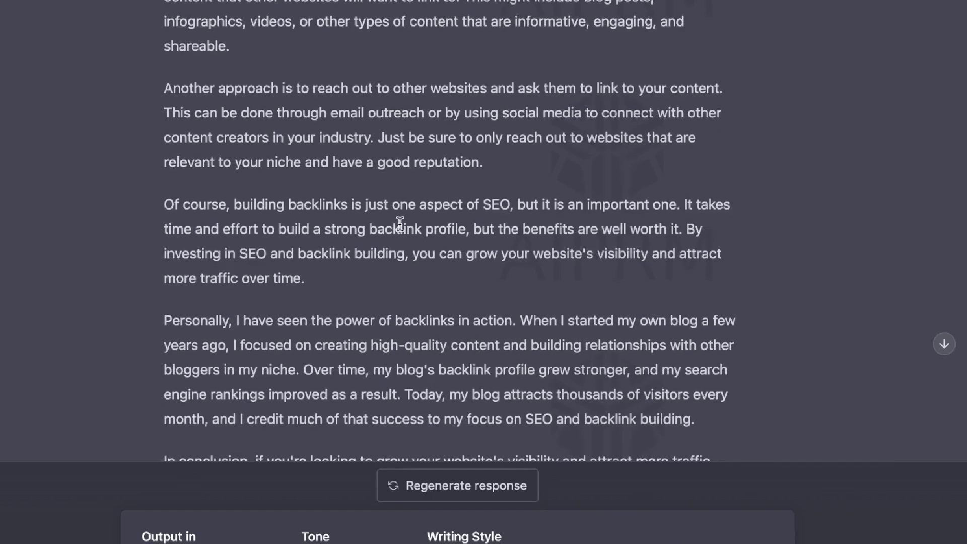
scroll(470, 232, down, 2)
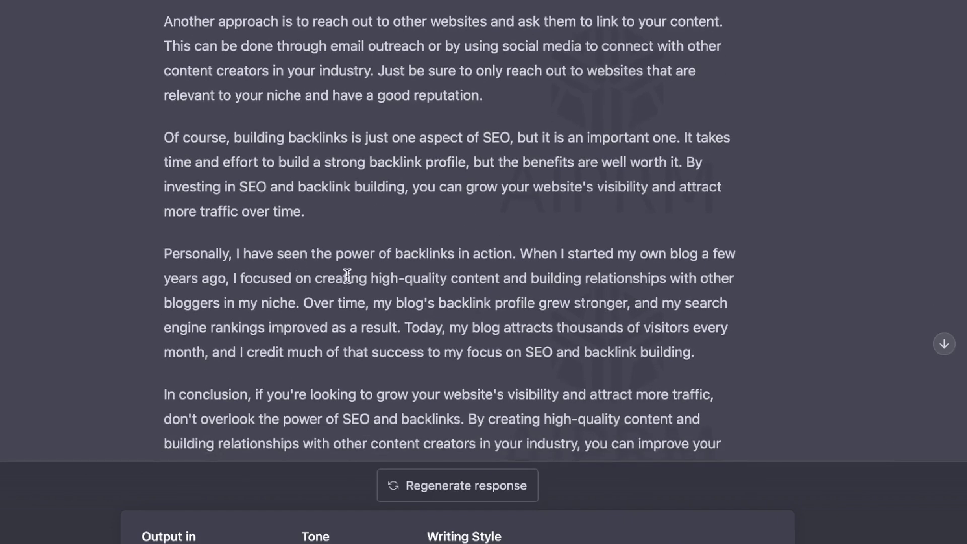
scroll(448, 272, down, 3)
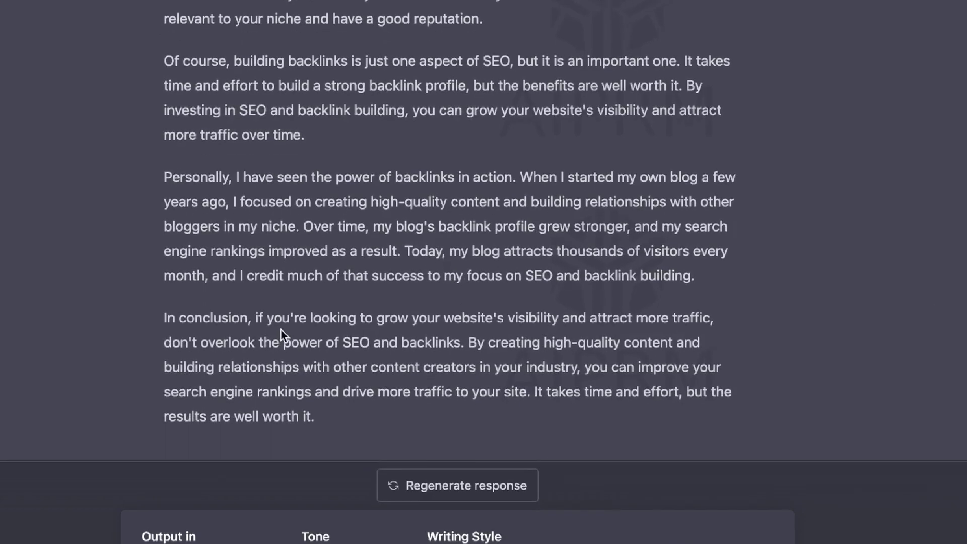
scroll(380, 323, up, 2)
scroll(380, 322, up, 10)
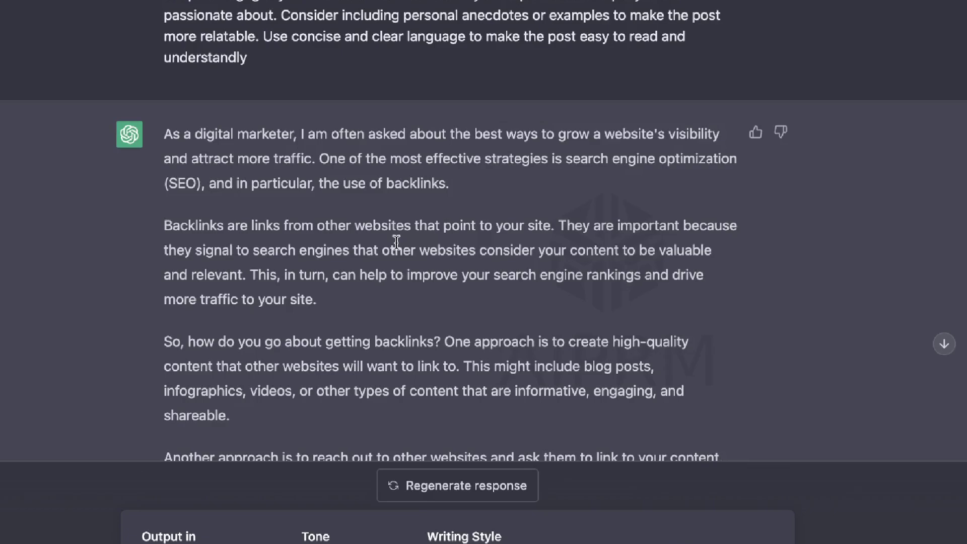
scroll(397, 243, down, 10)
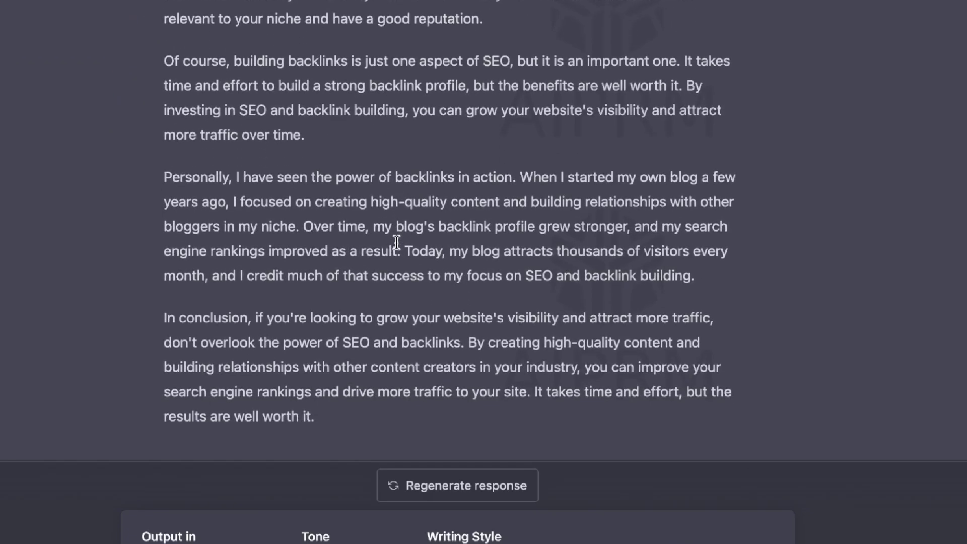
scroll(396, 242, up, 15)
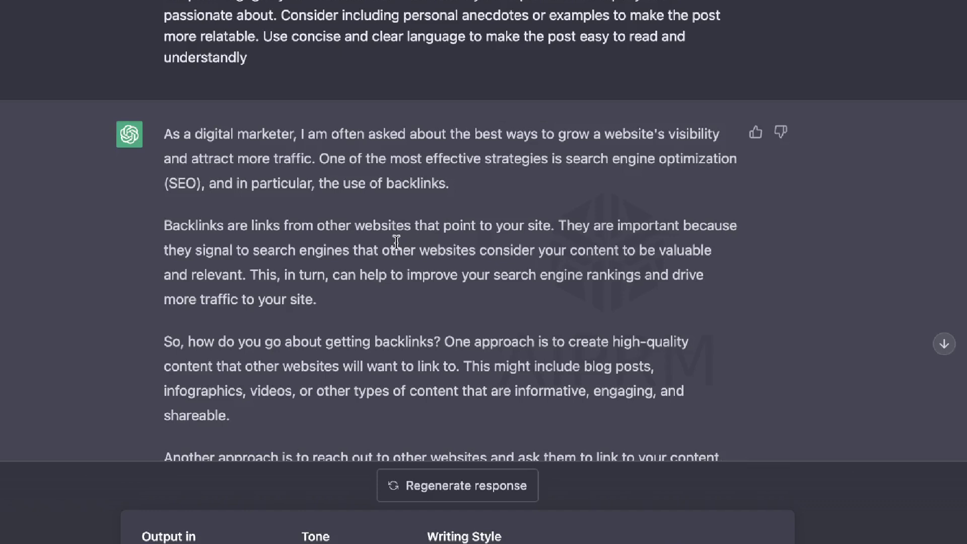
scroll(396, 243, down, 1)
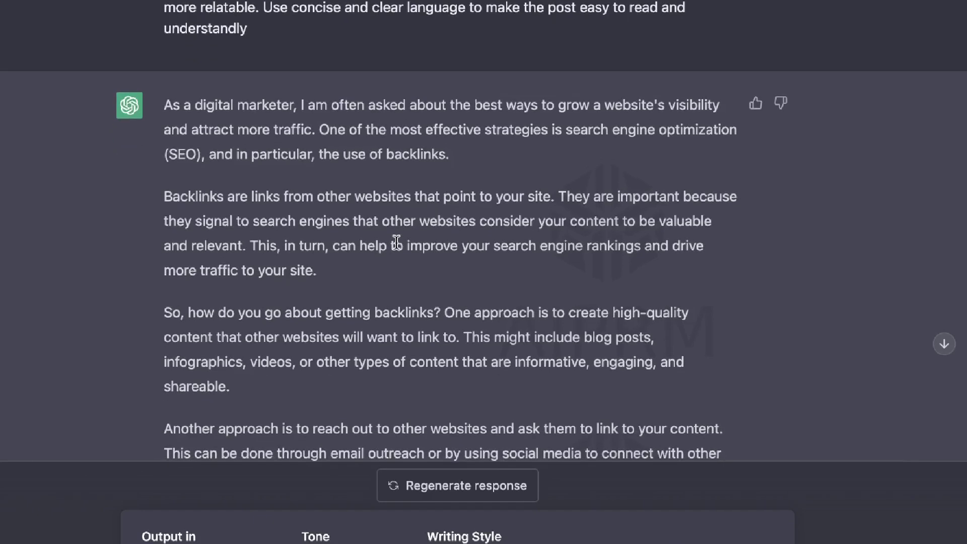